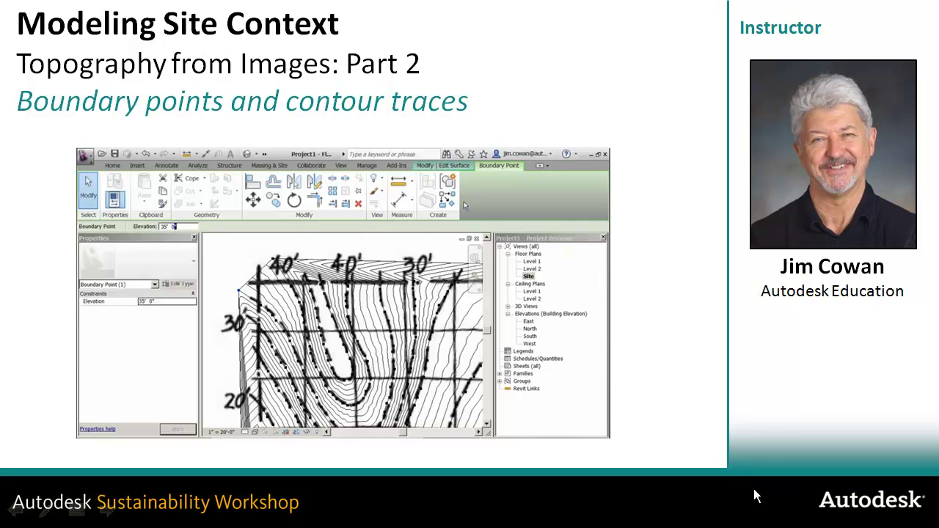
Step: Advance past the workshop slides to the workflow diagram before the Site plan view
left_click(733, 459)
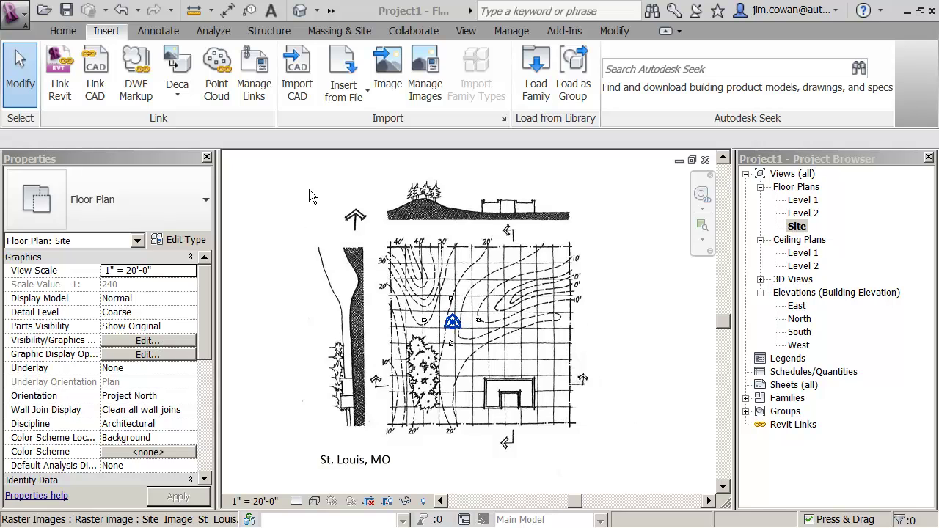
Step: Start a new toposurface from Massing & Site and activate Place Point
left_click(342, 32)
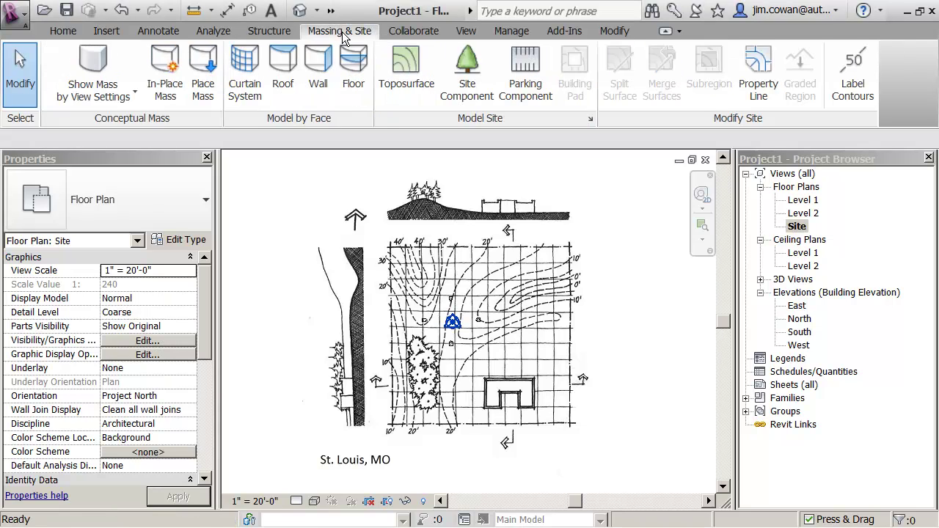
left_click(402, 82)
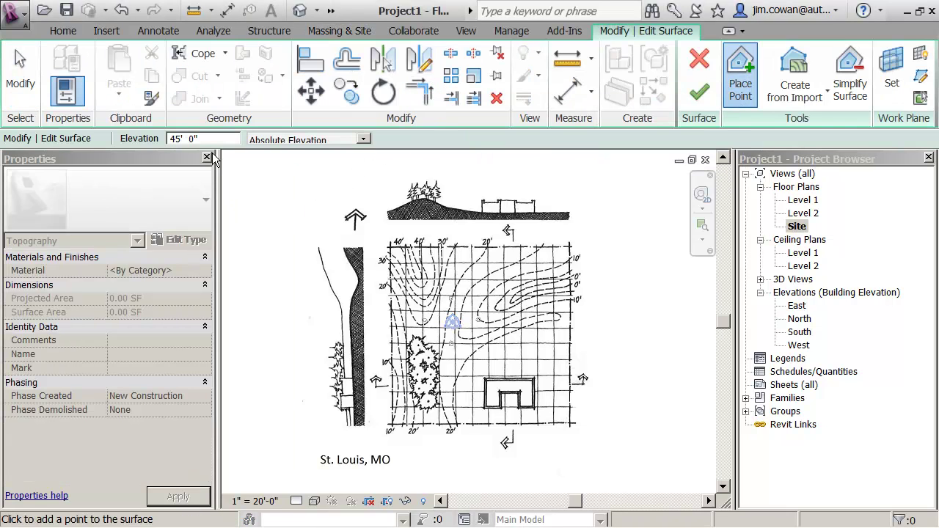
left_click(743, 88)
Step: Zoom into the upper-left grid and place two points on the top grid line
scroll(487, 282, "up", 1)
scroll(378, 249, "up", 4)
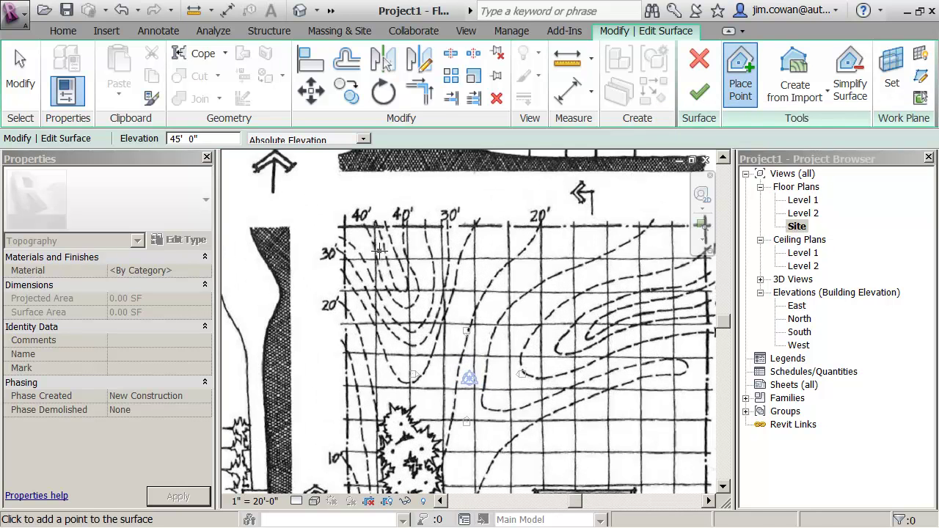
scroll(378, 249, "up", 1)
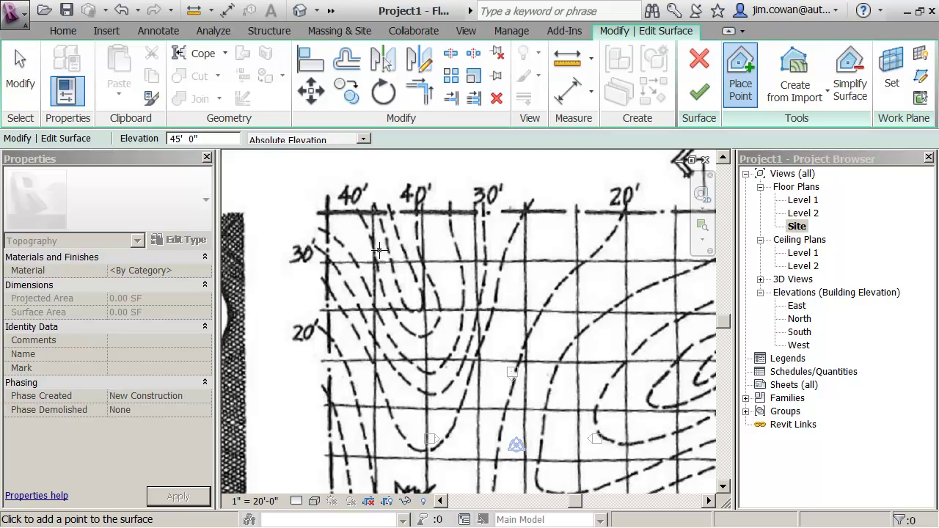
left_click(376, 210)
left_click(389, 212)
Step: Set elevation to 40' and place two points on the 40' contour
double_click(173, 139)
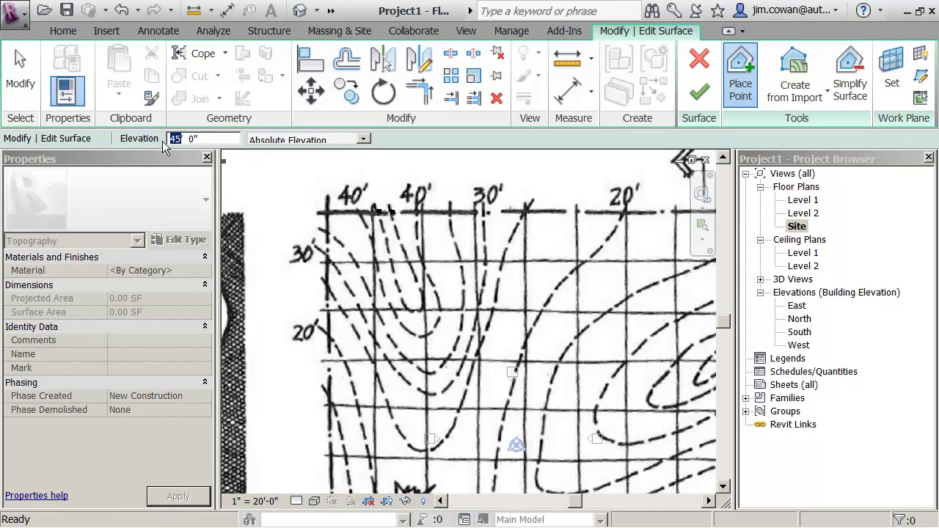
type("40")
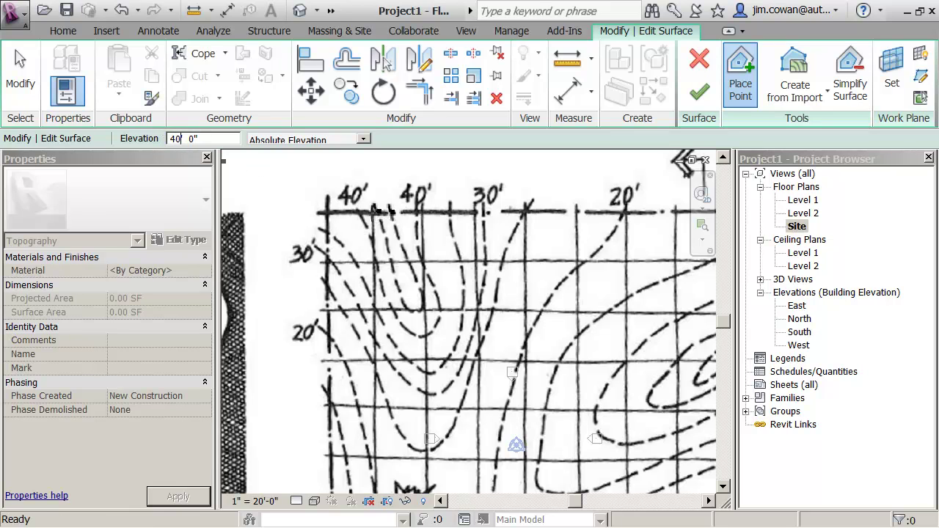
left_click(356, 211)
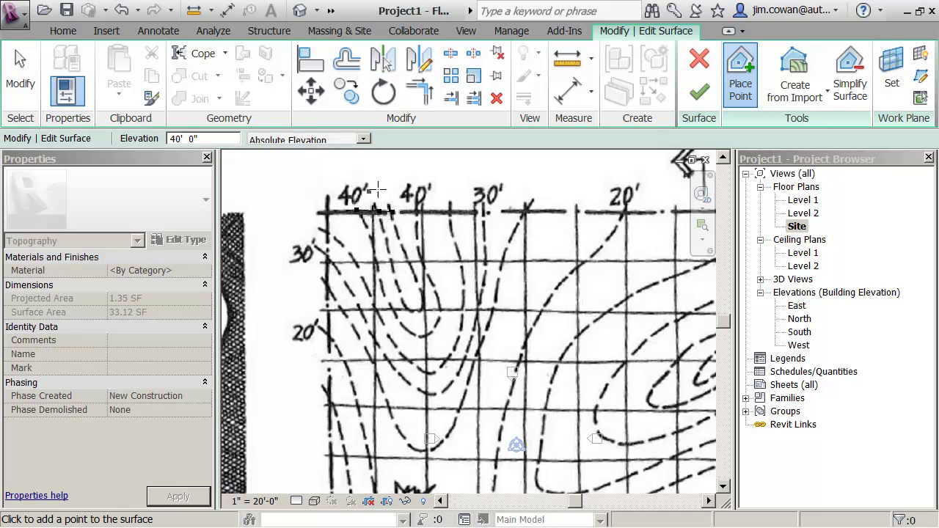
left_click(418, 212)
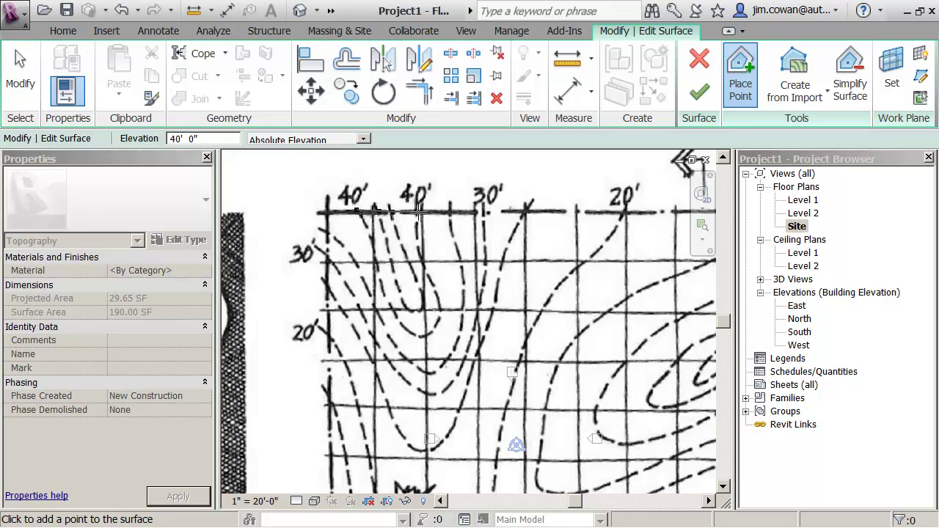
Step: Set elevation to 35' and place points on the top line and left grid edge
double_click(180, 138)
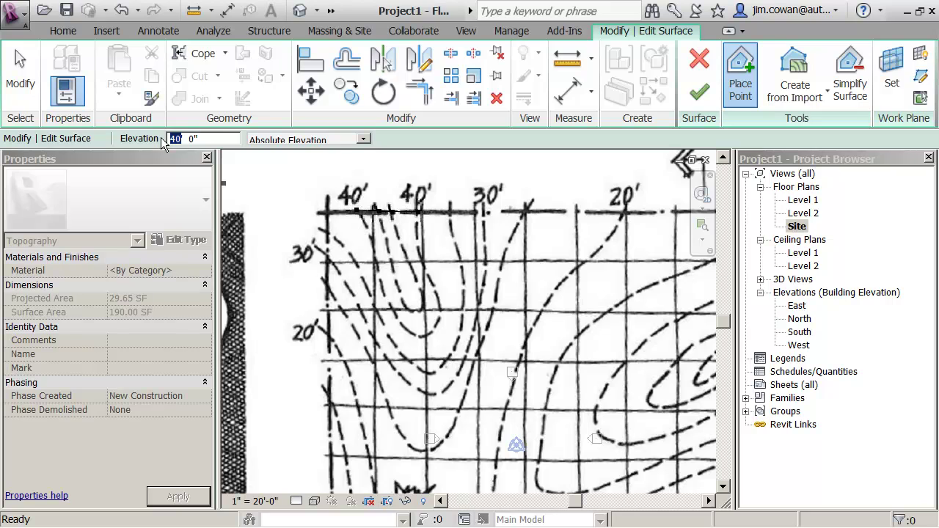
type("35")
left_click(453, 213)
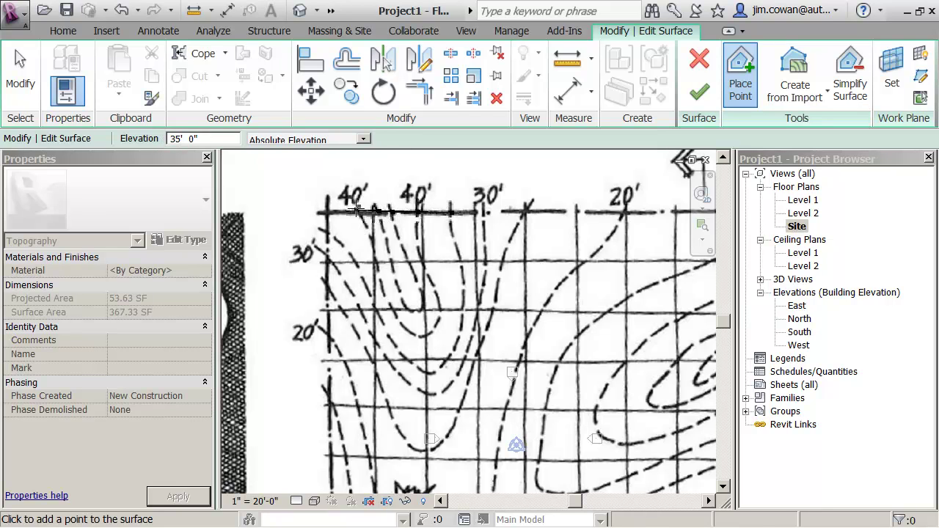
left_click(327, 233)
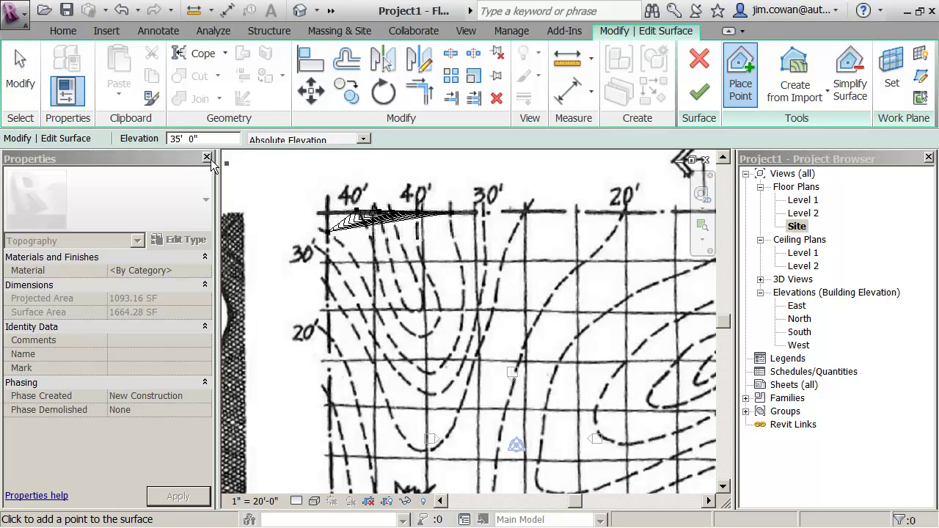
Step: Set elevation to 30' and place points on the 30' contour and top line
double_click(179, 139)
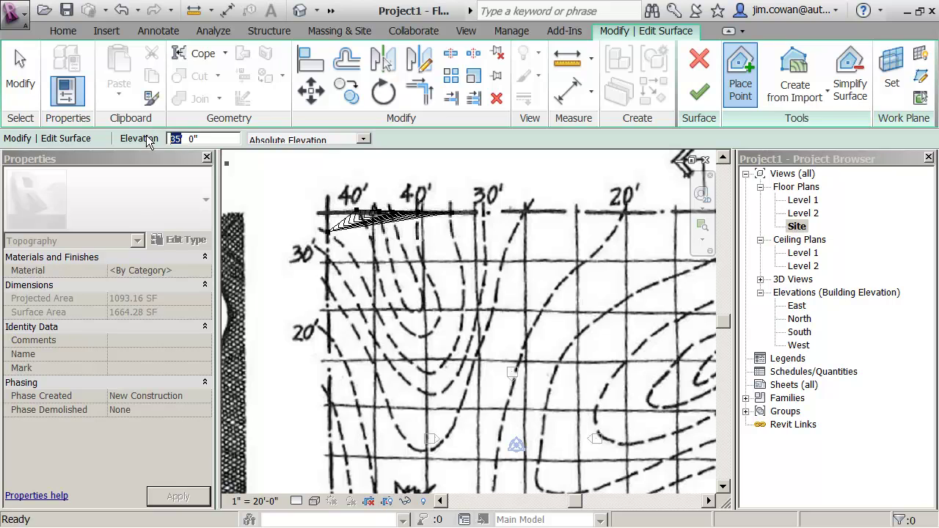
type("30")
key("Return")
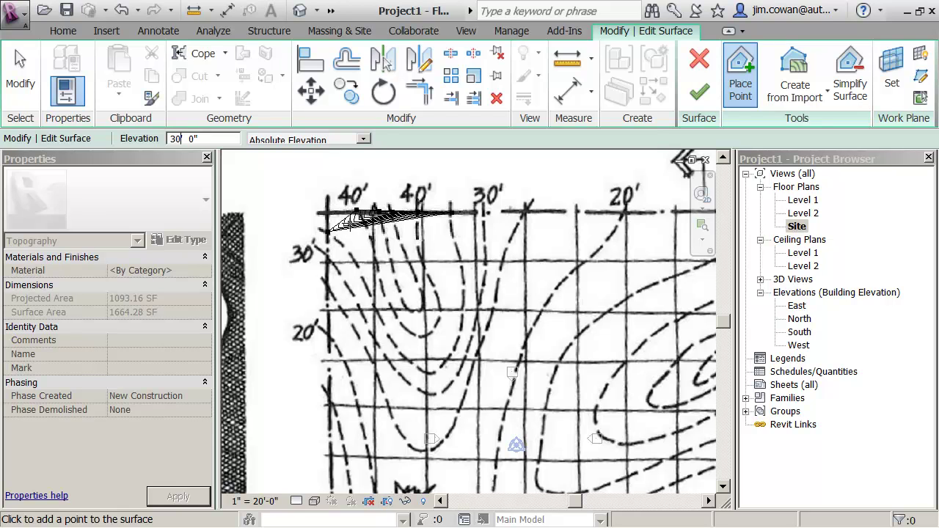
left_click(327, 255)
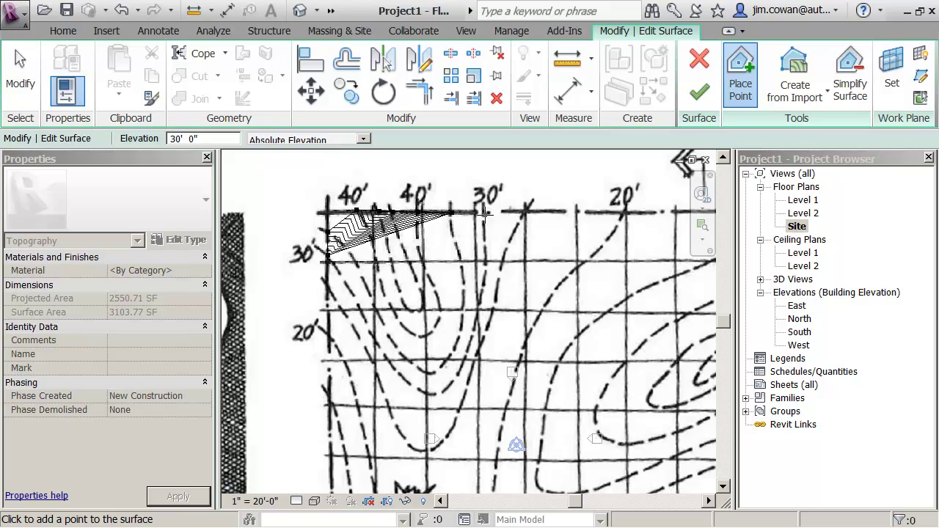
left_click(484, 212)
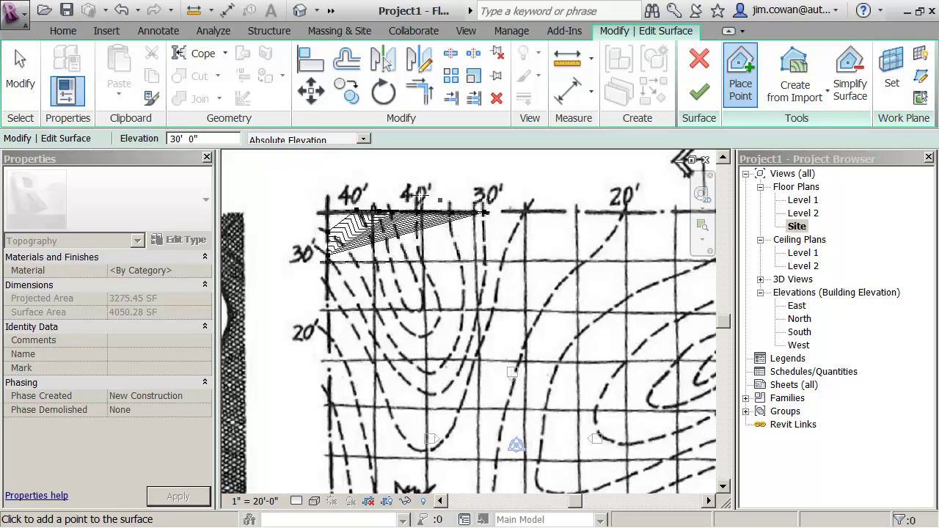
Step: Set elevation to 25' and place points on the left edge and along its contour
double_click(179, 140)
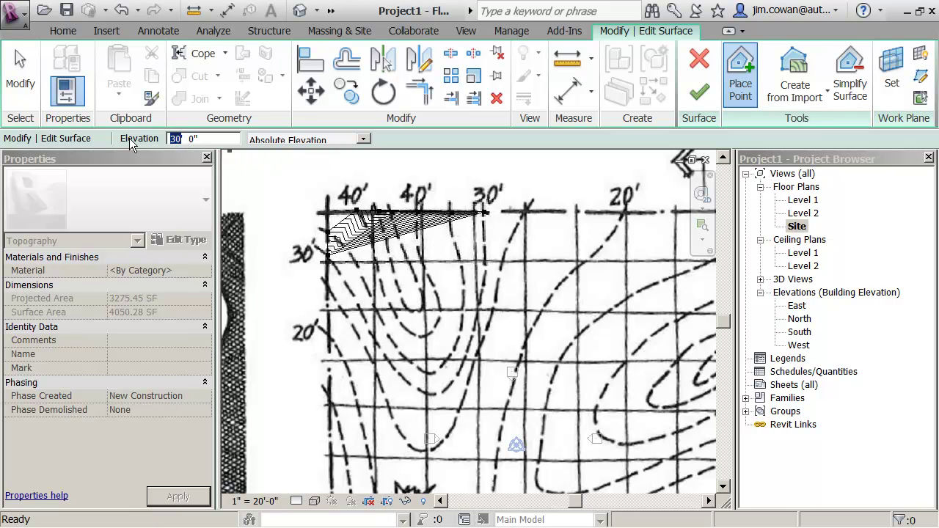
type("35")
key("BackSpace")
key("BackSpace")
type("25")
left_click(327, 291)
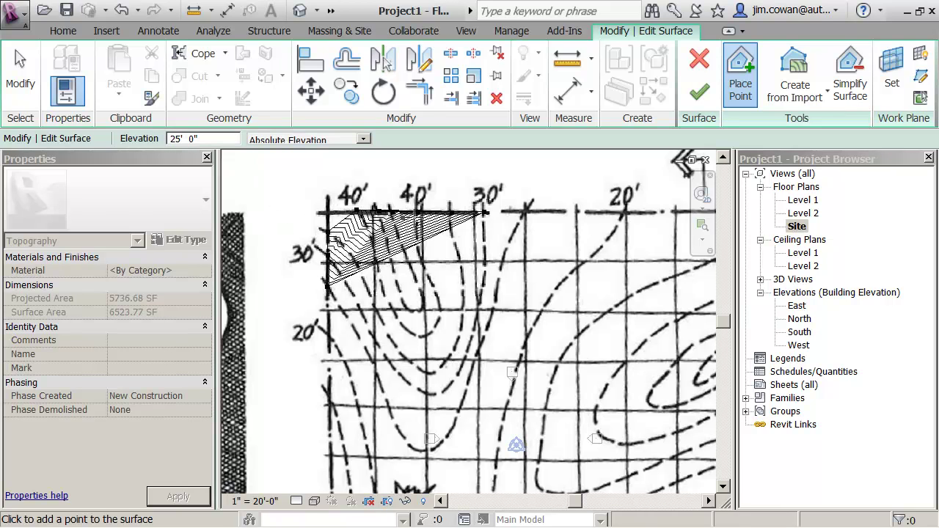
left_click(525, 211)
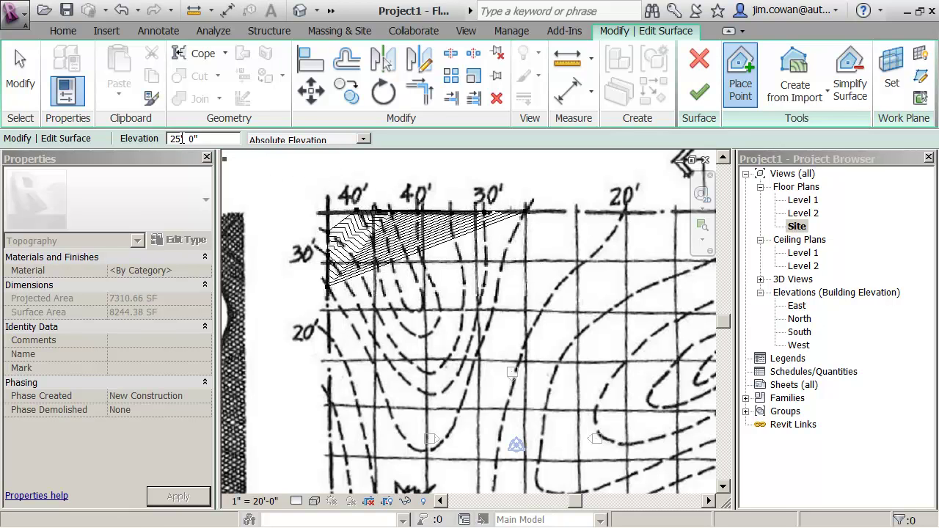
Step: Place 20' points at the top 20' mark and left edge, then a 15' point on the left edge
key("BackSpace")
type("0")
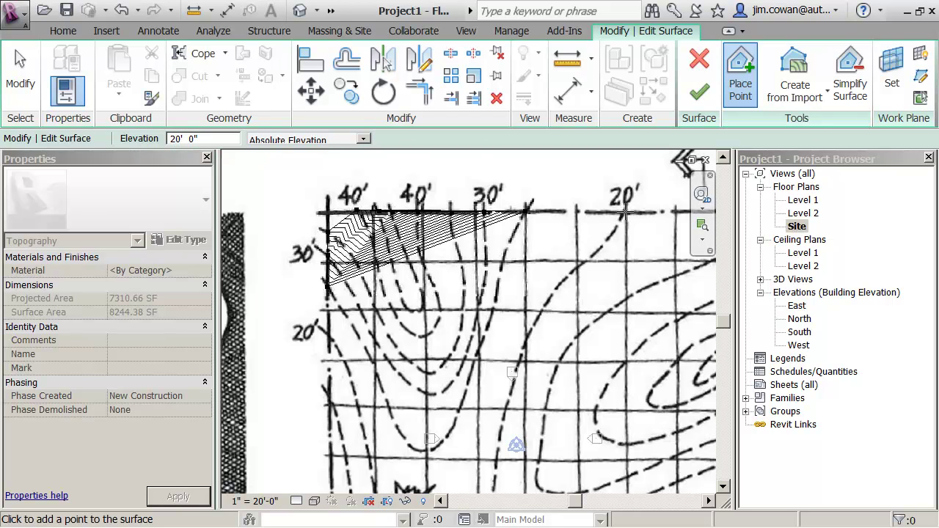
left_click(624, 211)
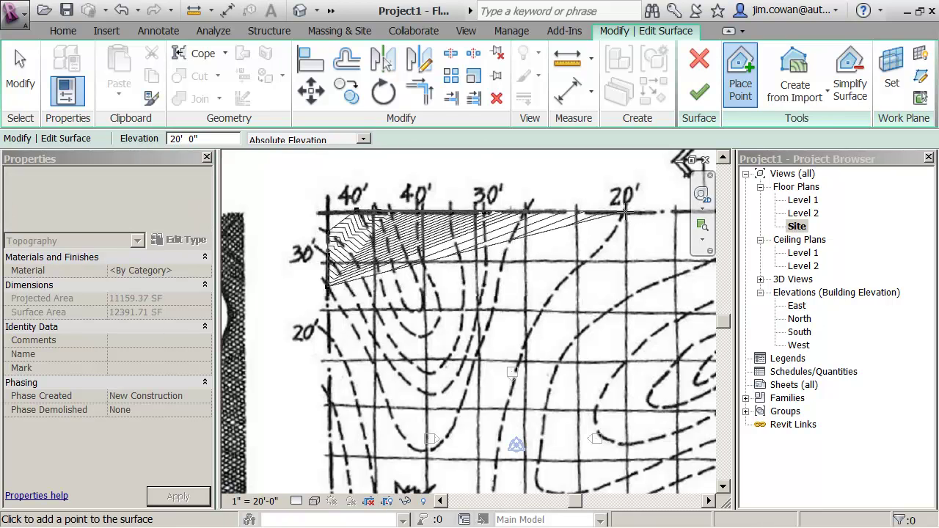
left_click(328, 336)
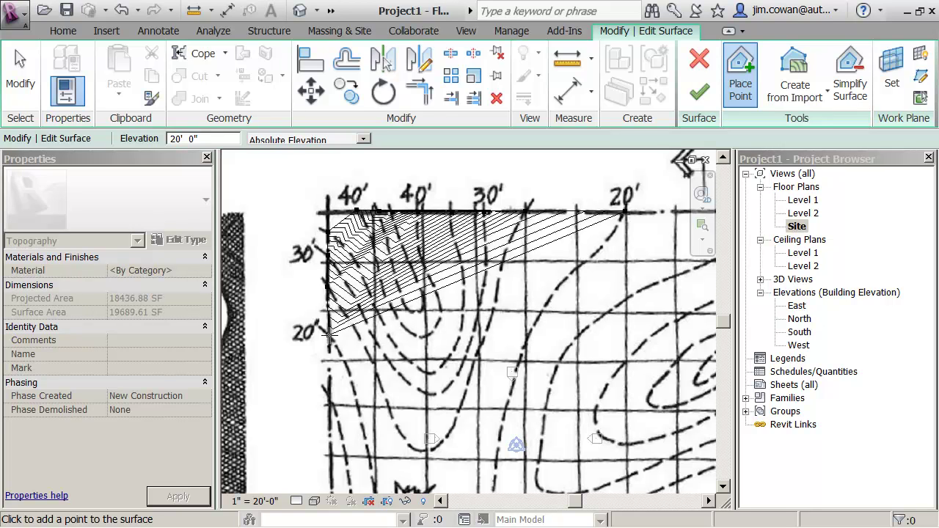
double_click(177, 139)
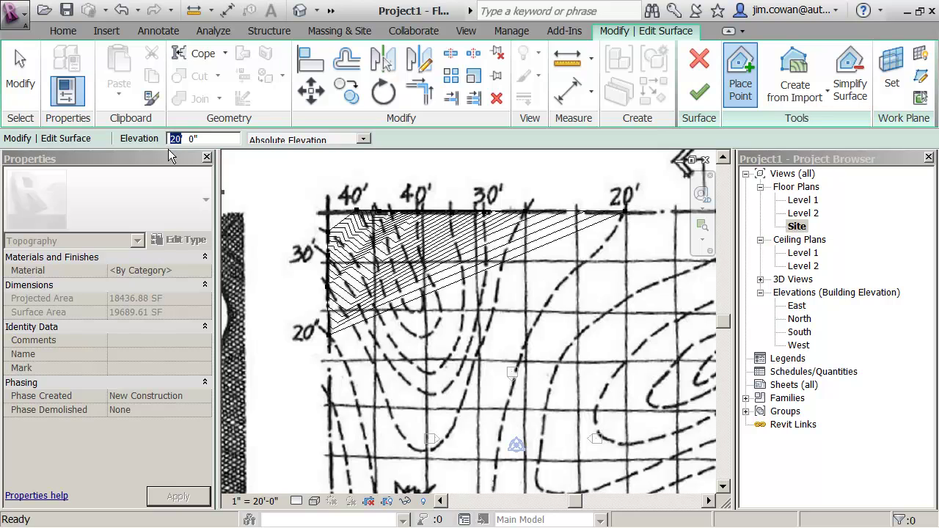
type("15")
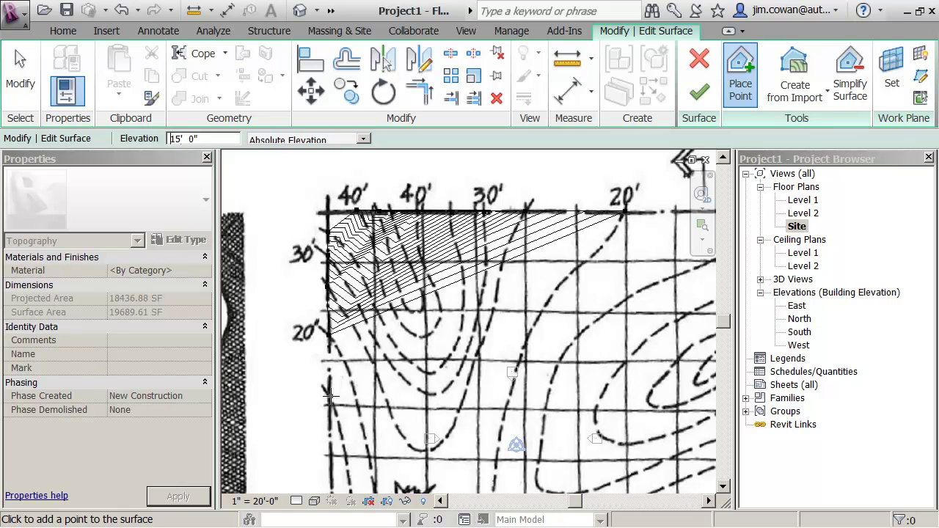
left_click(330, 396)
Step: Add 15' points along the top edge and at the grid's upper-right corner
middle_click_drag(551, 286, 499, 276)
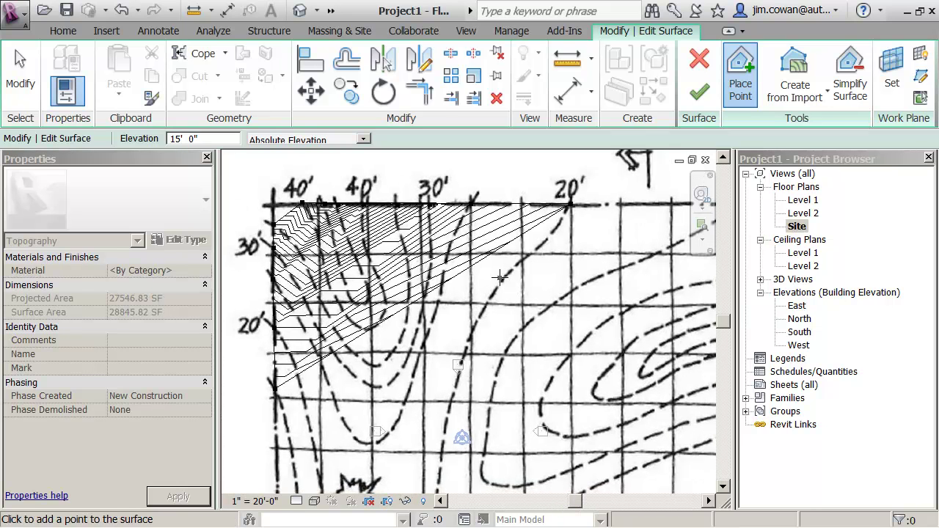
scroll(499, 276, "down", 3)
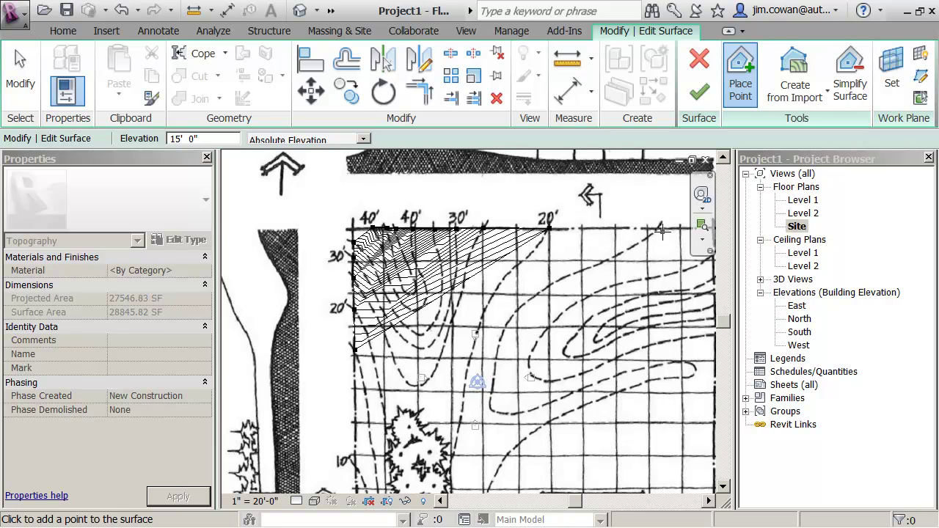
left_click(659, 229)
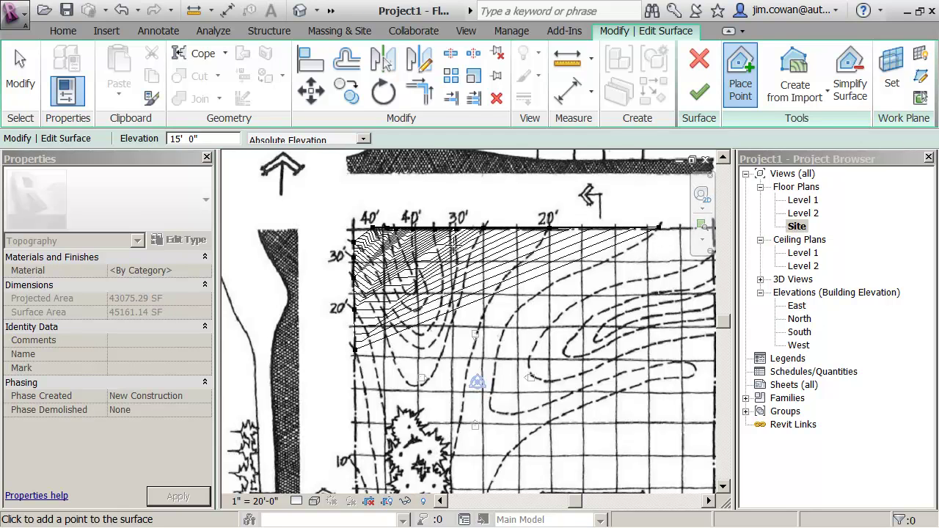
scroll(449, 233, "up", 3)
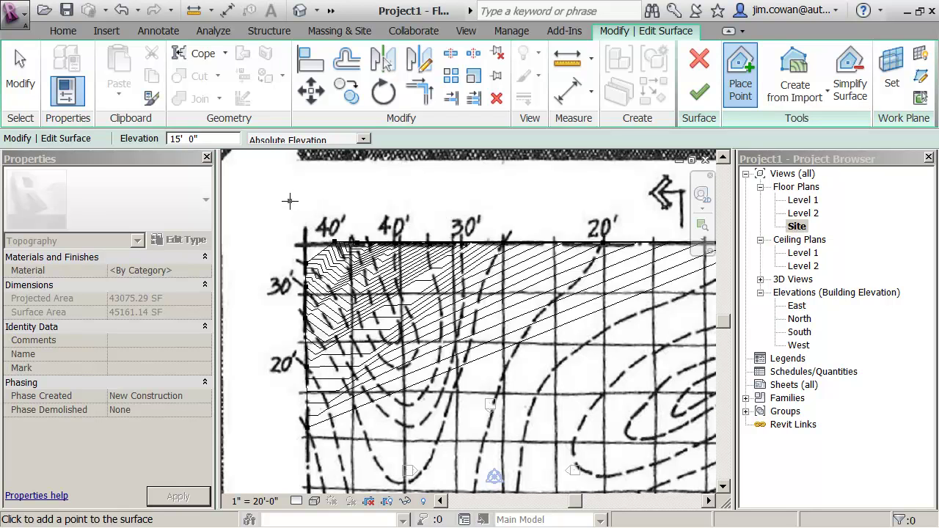
Step: Set elevation to 45' and trace points down the left side of the dashed U contour
double_click(180, 138)
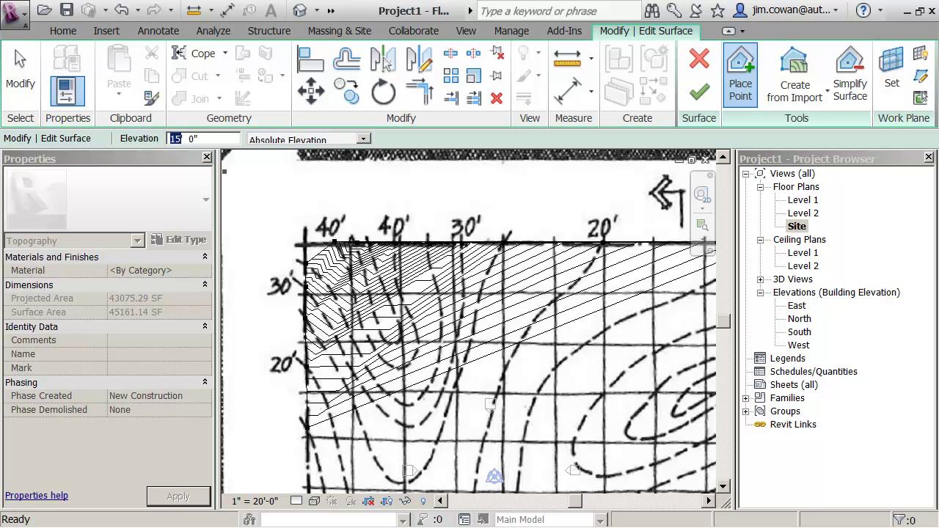
type("45")
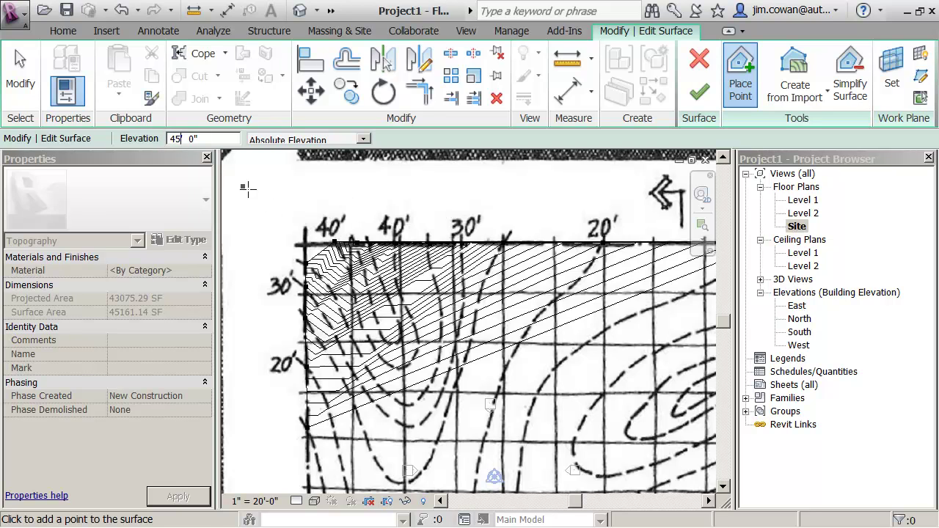
middle_click_drag(288, 199, 293, 212)
scroll(381, 253, "up", 2)
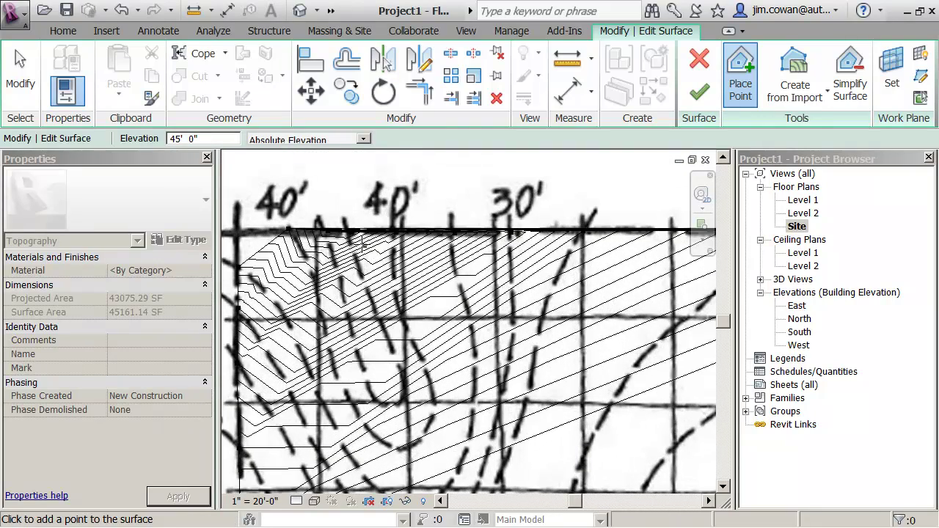
scroll(362, 242, "up", 1)
left_click(320, 237)
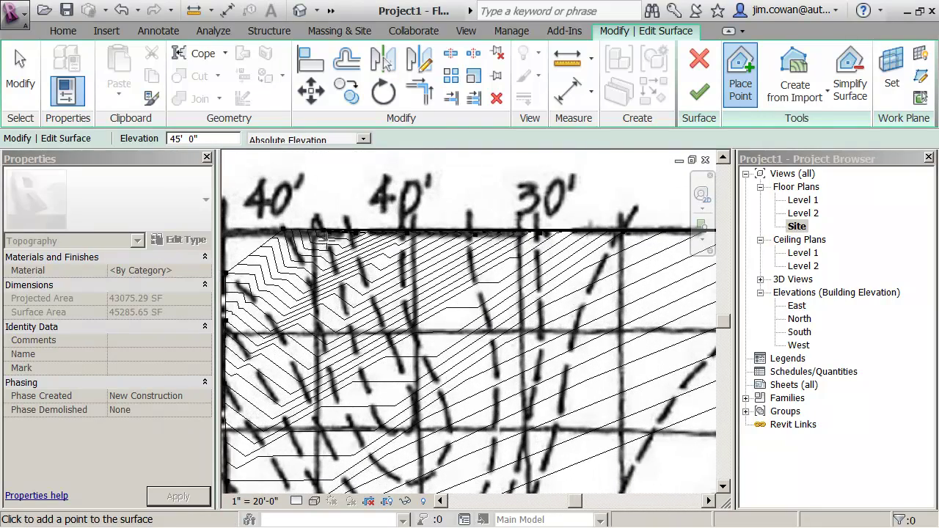
left_click(330, 251)
left_click(334, 275)
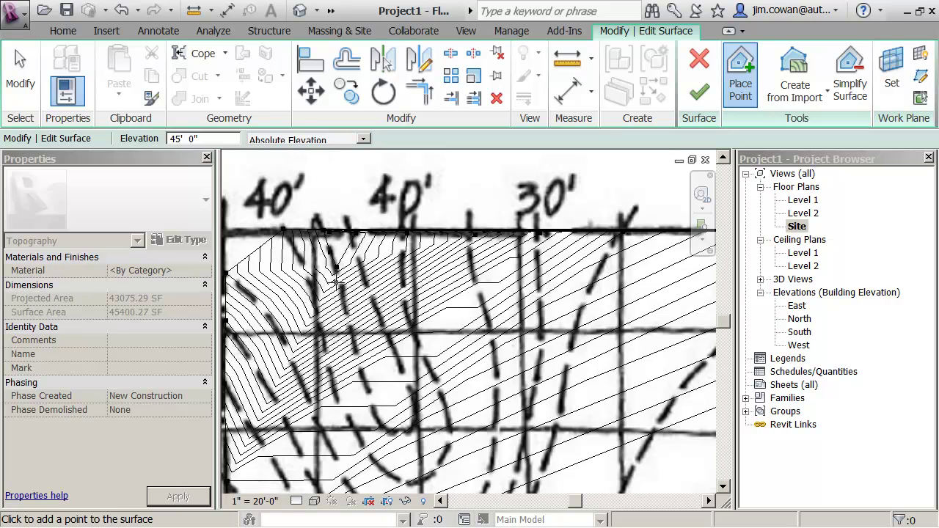
left_click(341, 297)
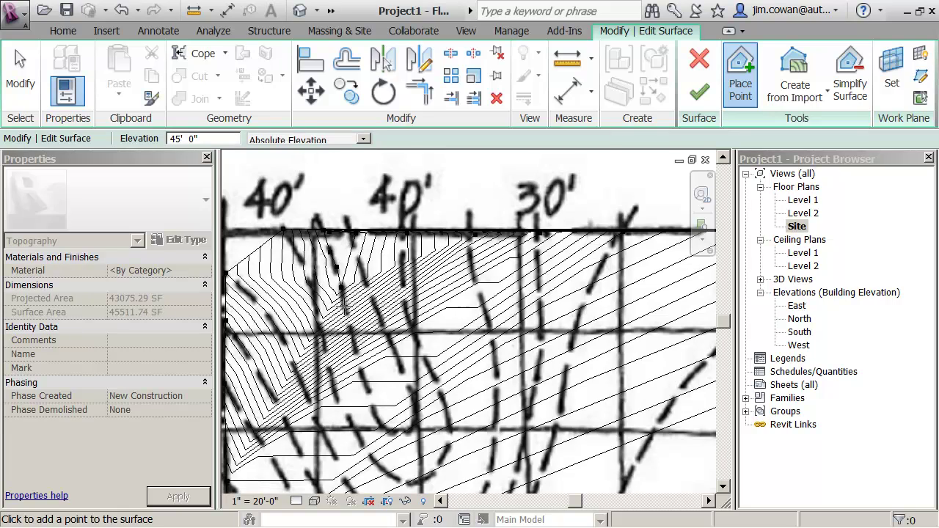
left_click(345, 321)
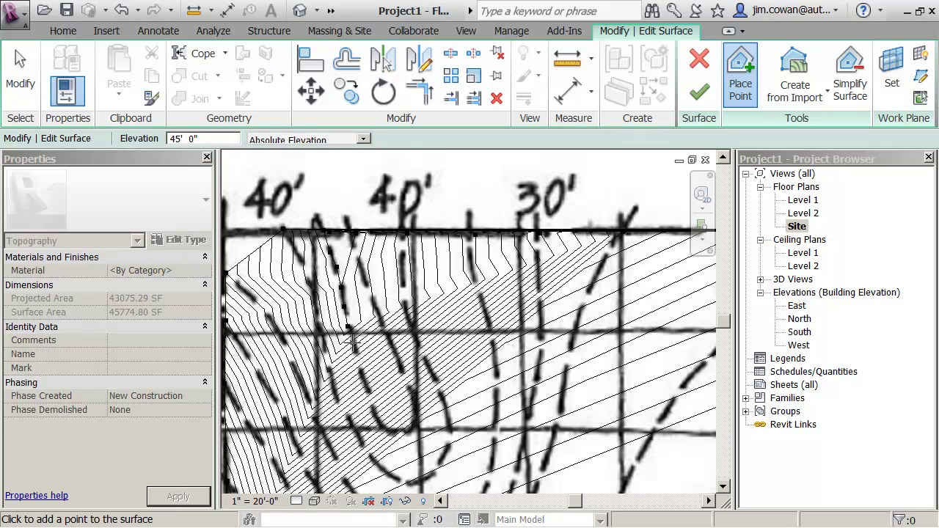
left_click(353, 349)
left_click(356, 359)
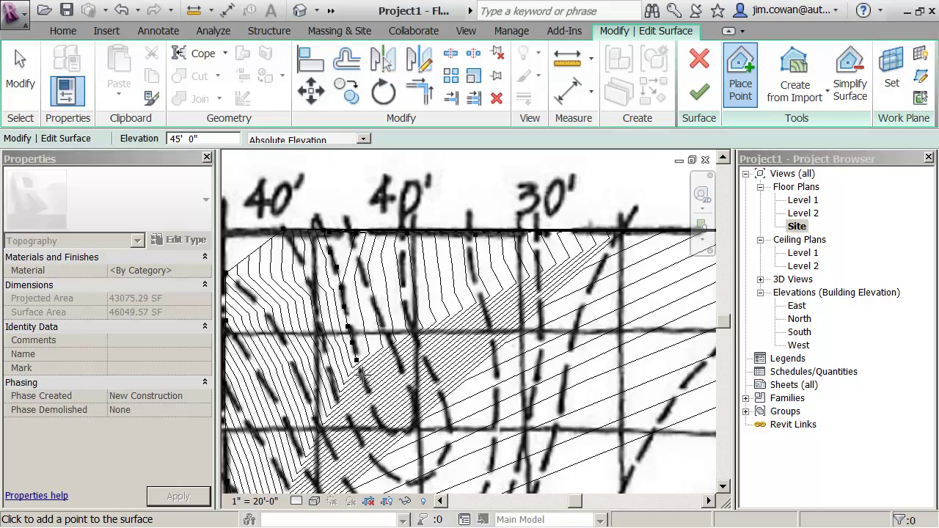
Step: Continue 45' points around the U's bottom bend and back up its rising side
left_click(363, 377)
left_click(367, 396)
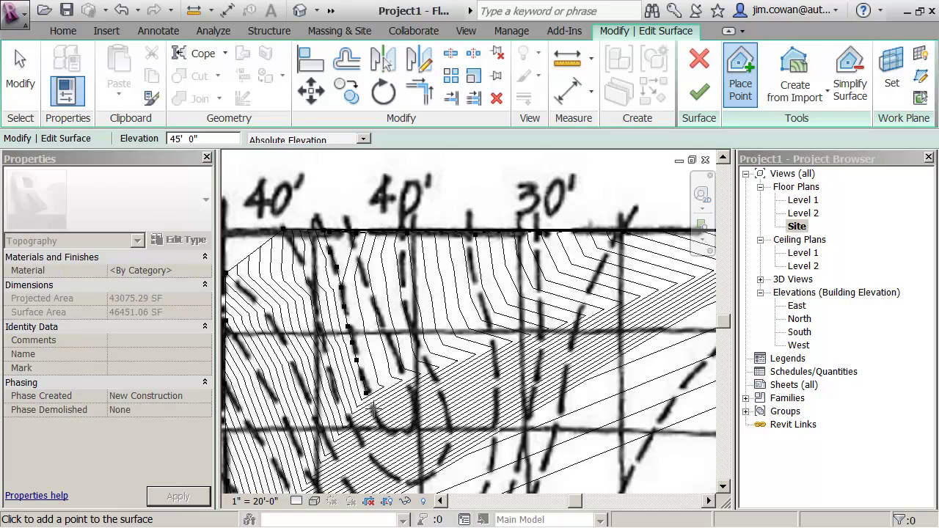
left_click(372, 409)
left_click(379, 420)
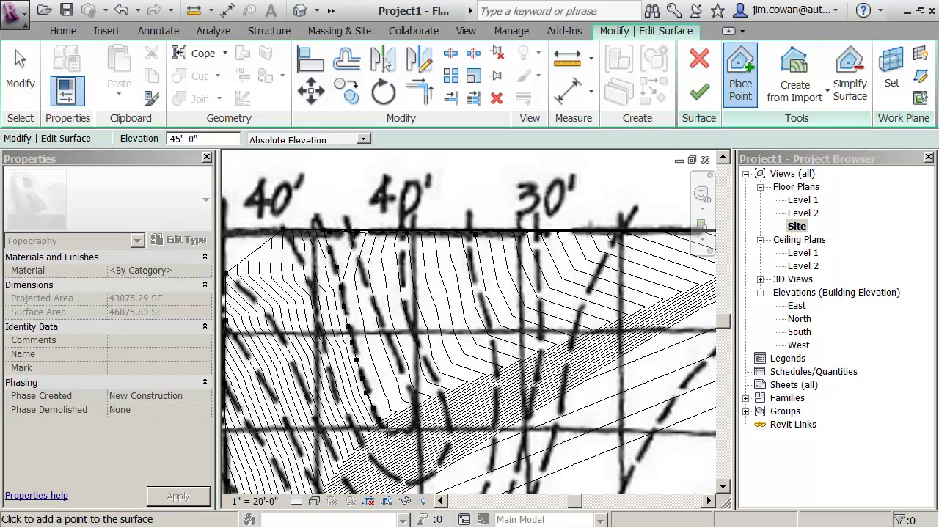
left_click(387, 427)
left_click(399, 429)
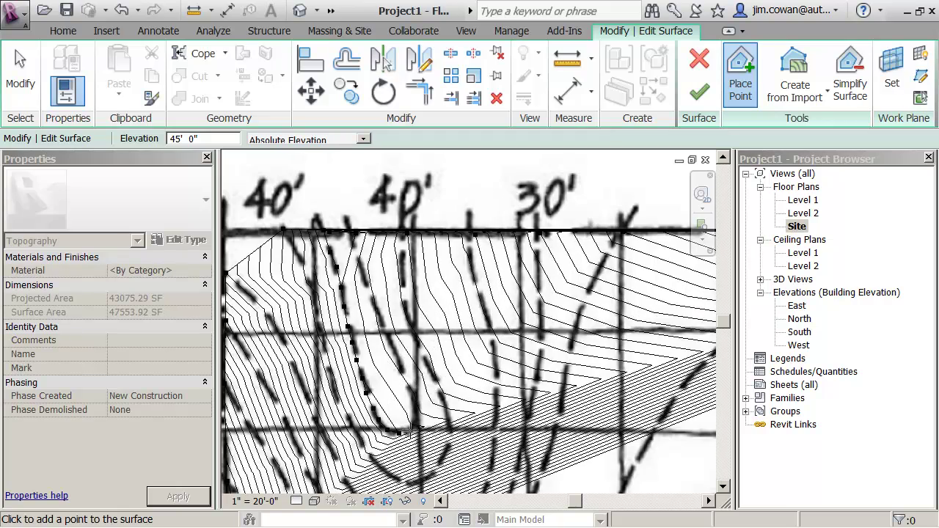
left_click(412, 430)
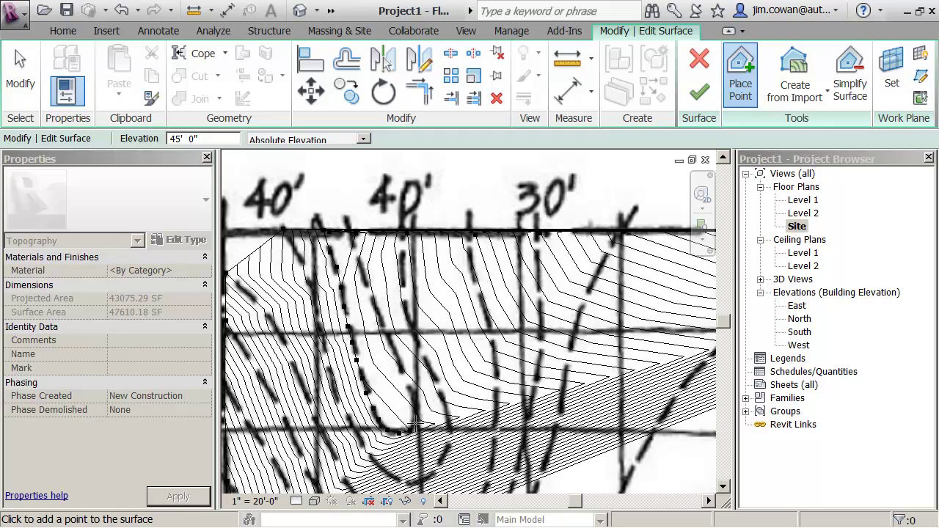
left_click(404, 376)
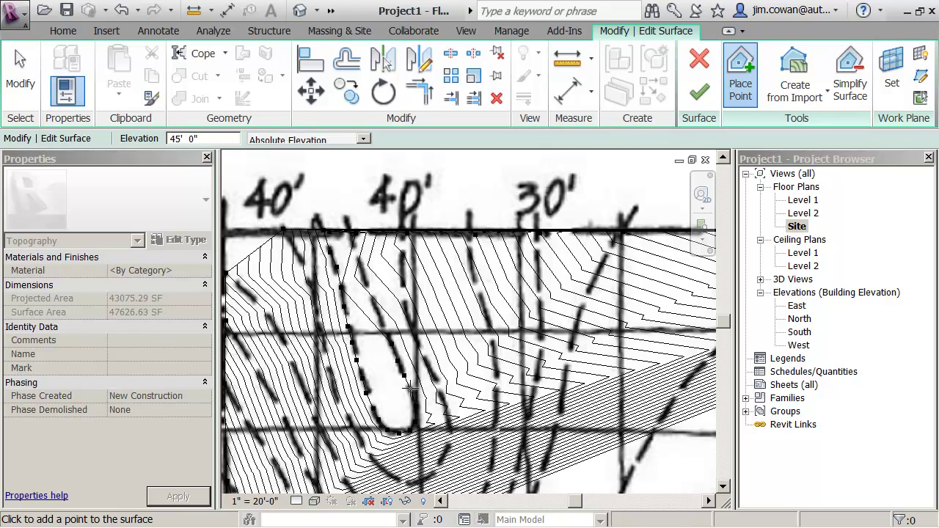
left_click(369, 290)
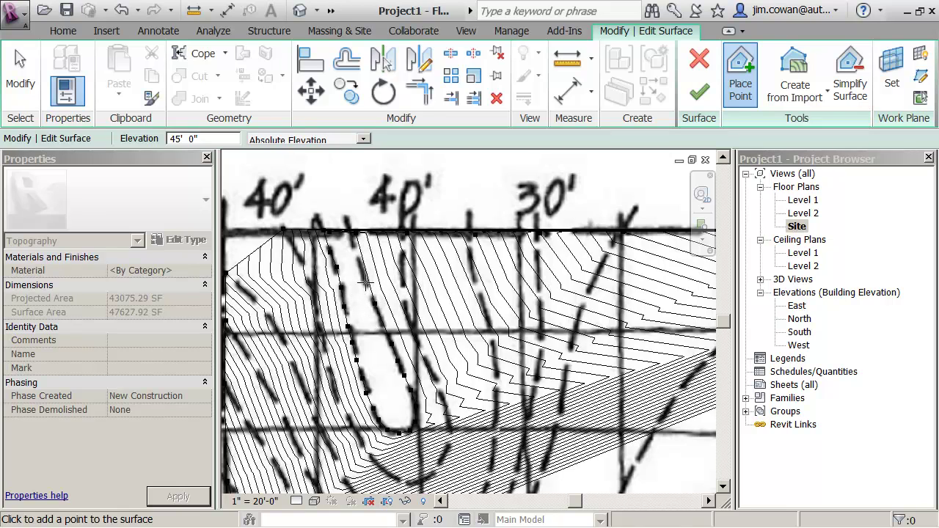
left_click(360, 260)
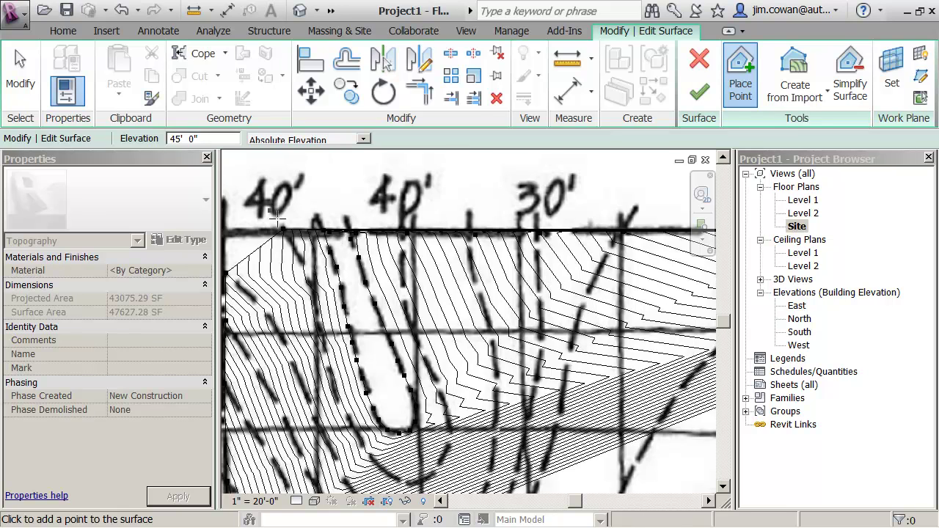
Step: Set elevation to 40' and trace points down the left branch of the dashed contour
double_click(176, 137)
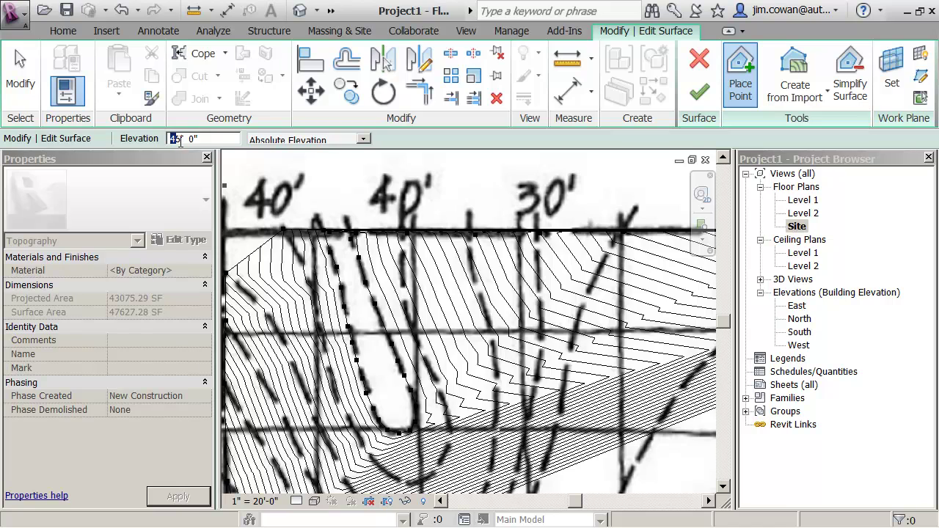
type("40")
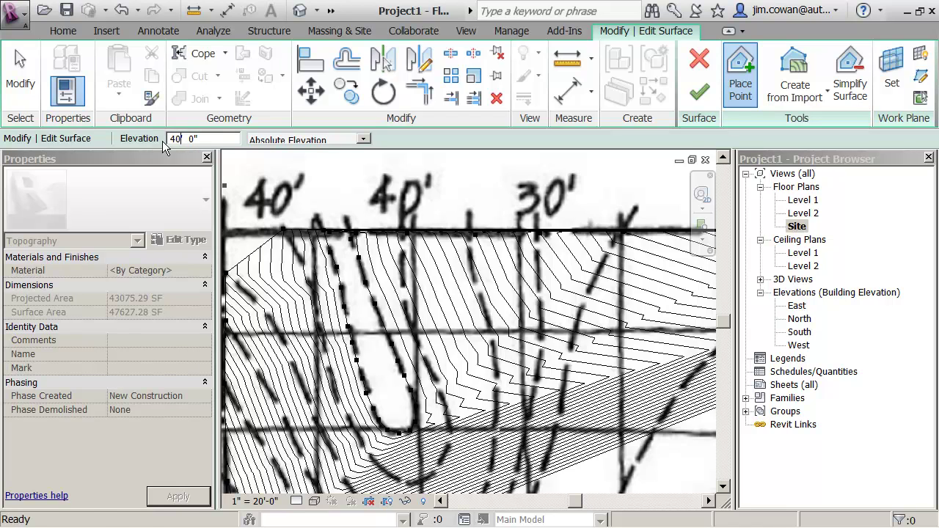
left_click(291, 241)
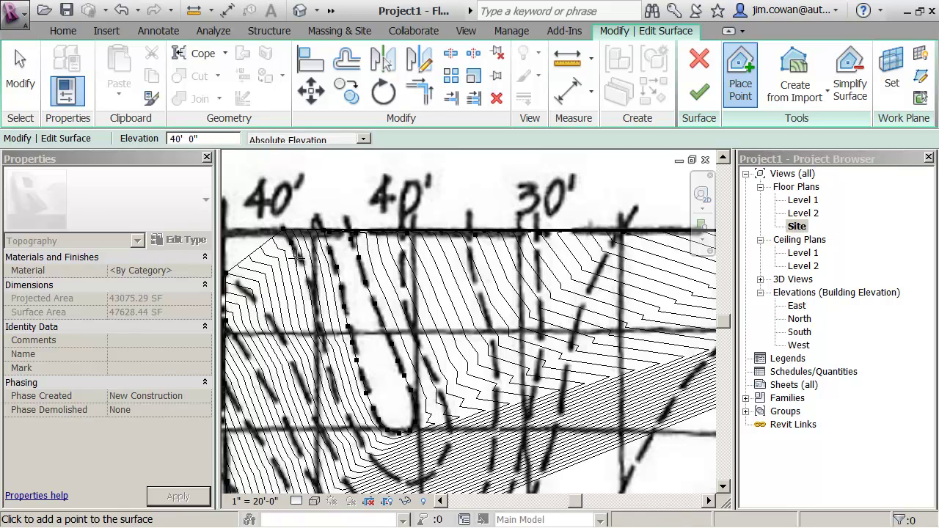
left_click(306, 278)
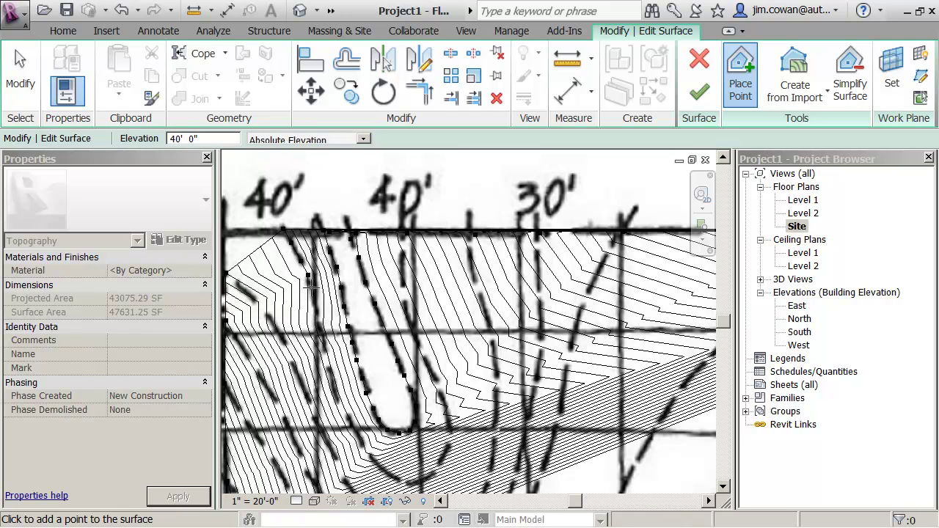
left_click(314, 297)
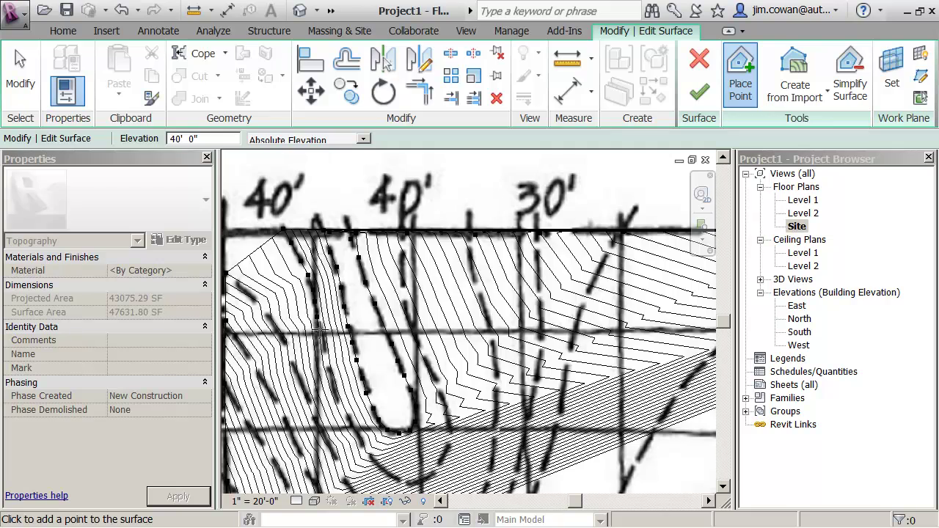
left_click(321, 335)
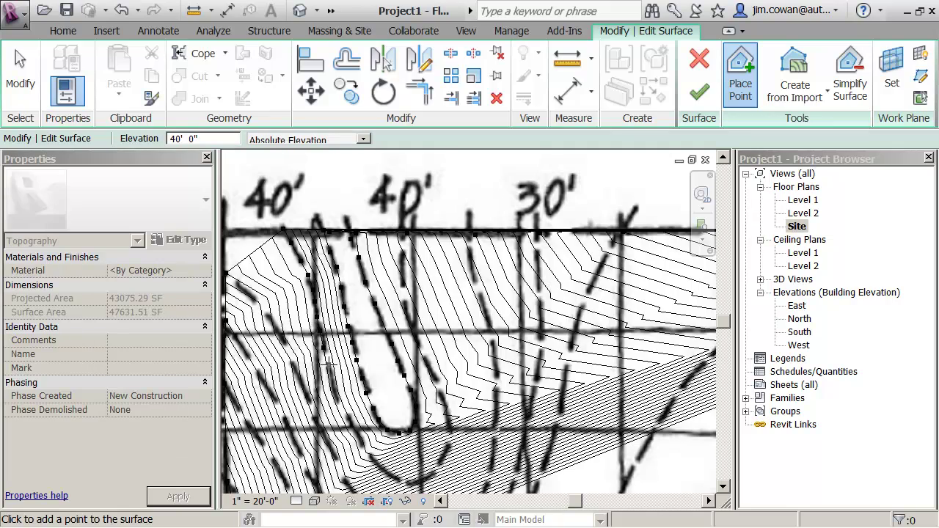
left_click(330, 364)
left_click(335, 383)
left_click(341, 406)
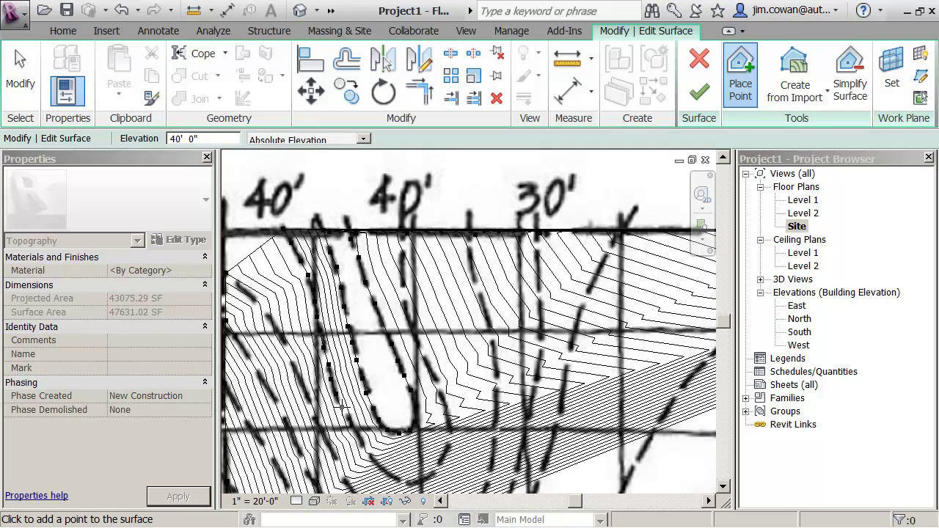
Step: Continue 40' points around the contour's bottom bend near the sketch's lower edge
left_click(352, 424)
left_click(361, 438)
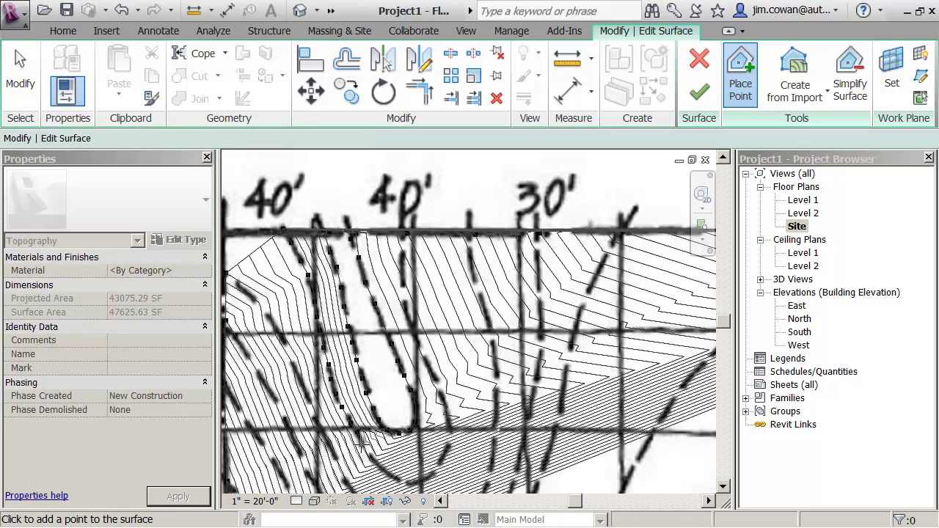
left_click(371, 453)
left_click(380, 464)
left_click(391, 474)
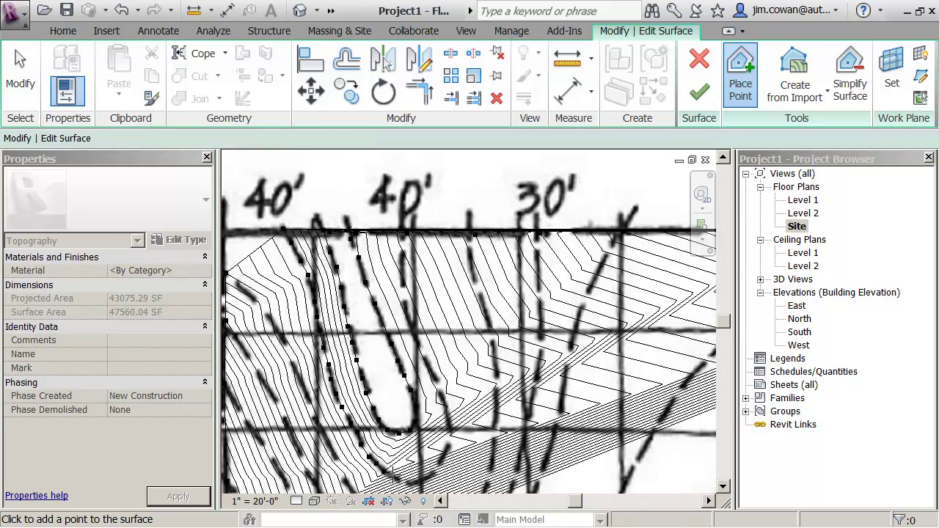
left_click(401, 481)
left_click(410, 488)
left_click(416, 487)
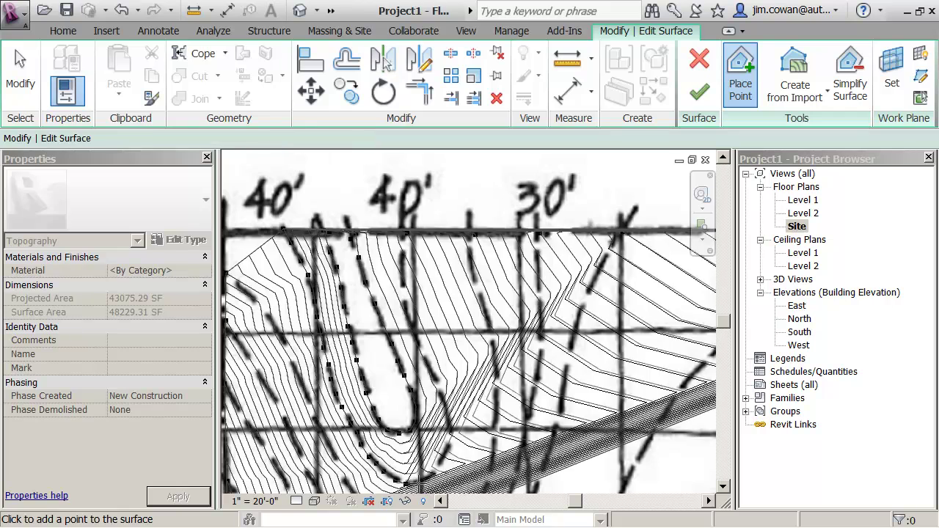
left_click(425, 481)
Step: Trace 40' points up the contour's right branch to near the top
left_click(438, 470)
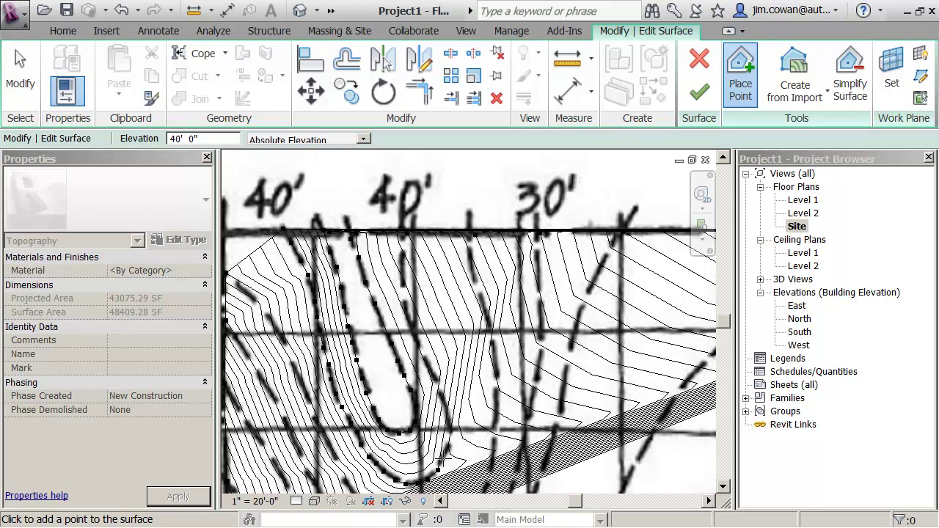
left_click(445, 450)
left_click(451, 428)
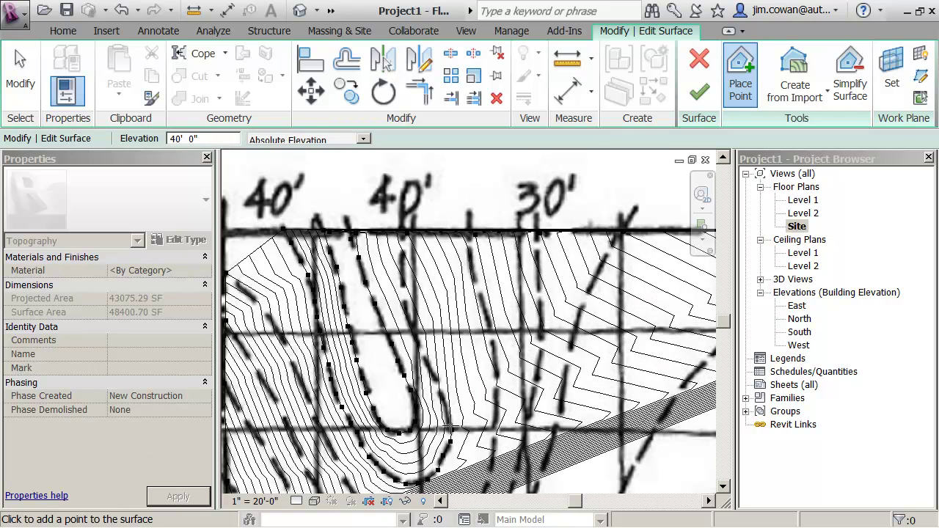
left_click(446, 402)
left_click(444, 393)
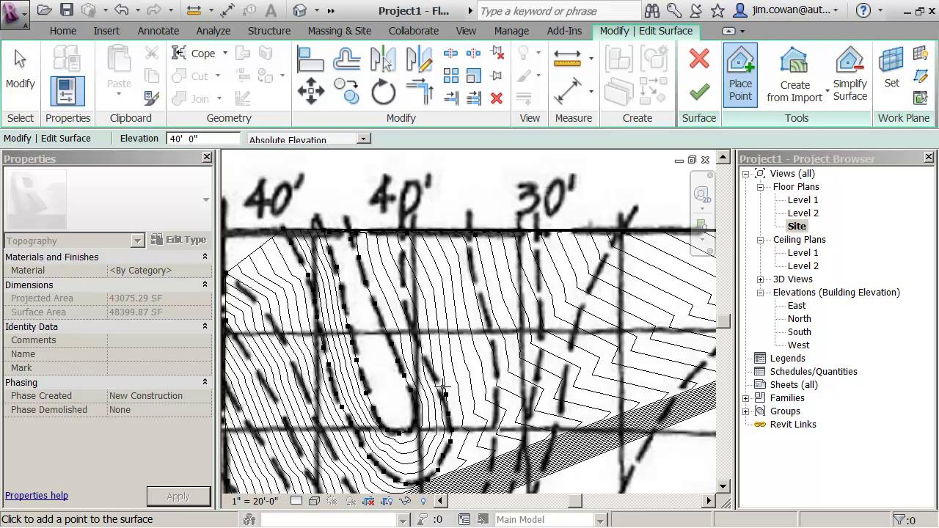
left_click(440, 382)
left_click(425, 354)
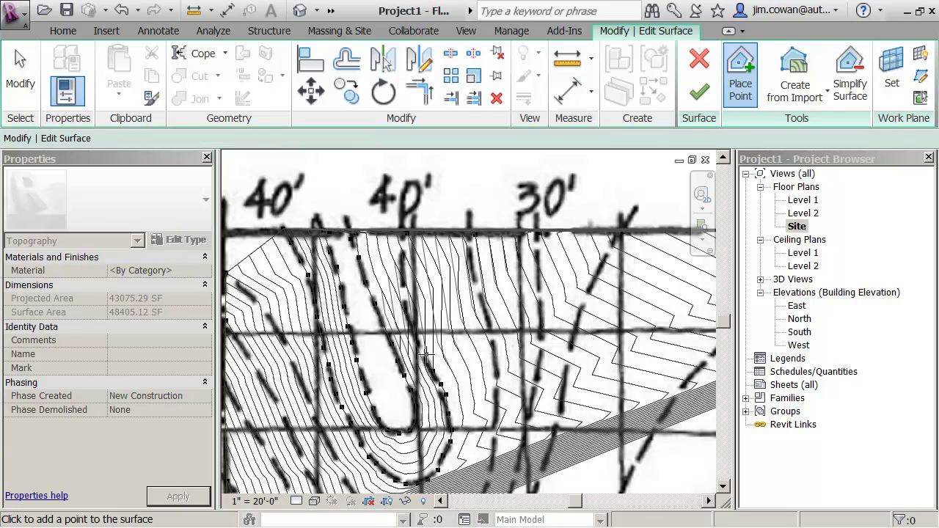
left_click(405, 296)
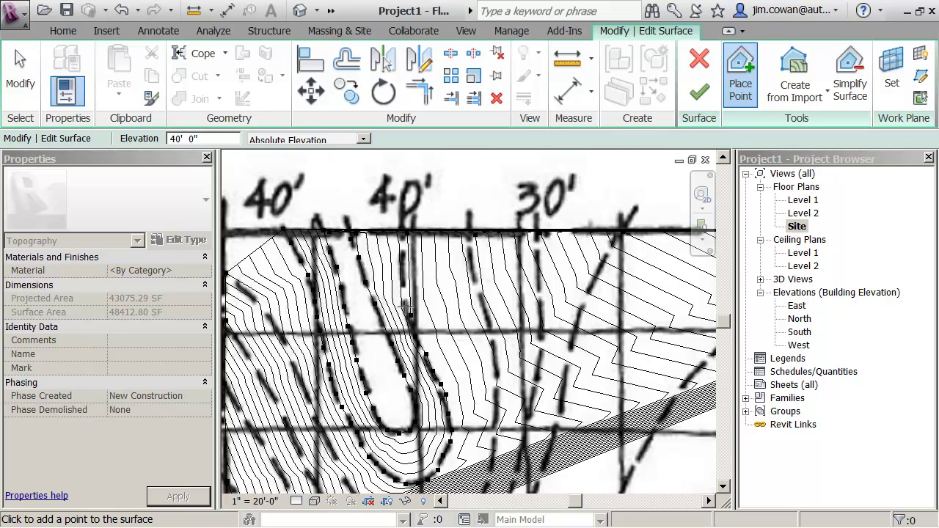
left_click(407, 240)
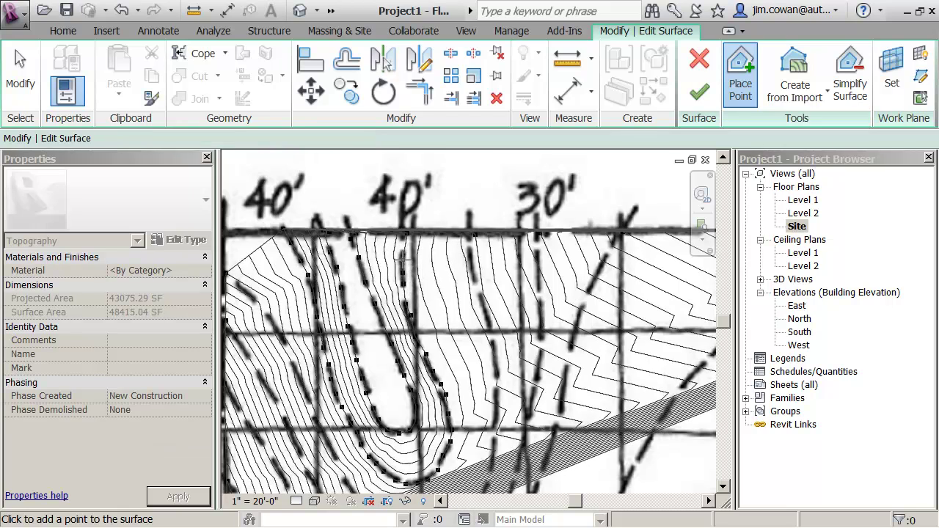
Step: Add a final 40' point near the top grid line
left_click(403, 231)
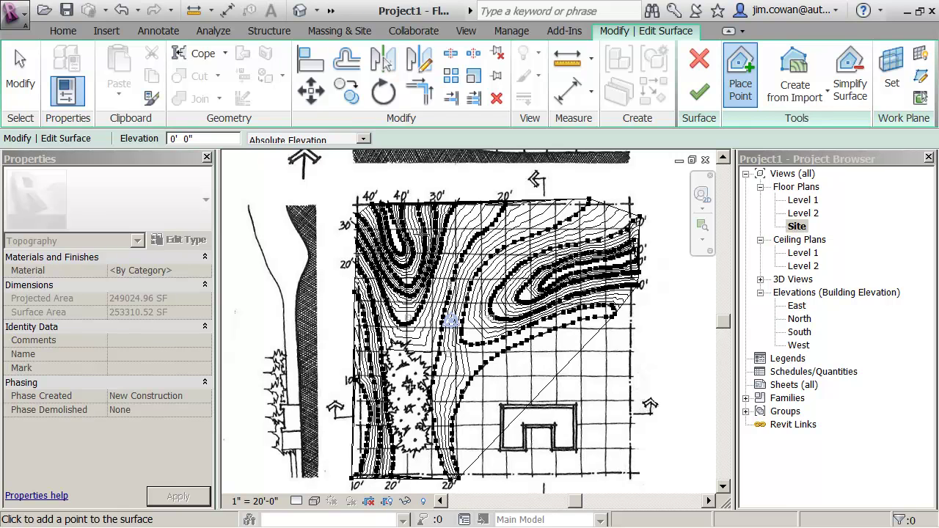
Step: Exit Place Point and drag the 40' top-left corner point up-left outside the site
scroll(387, 212, "up", 6)
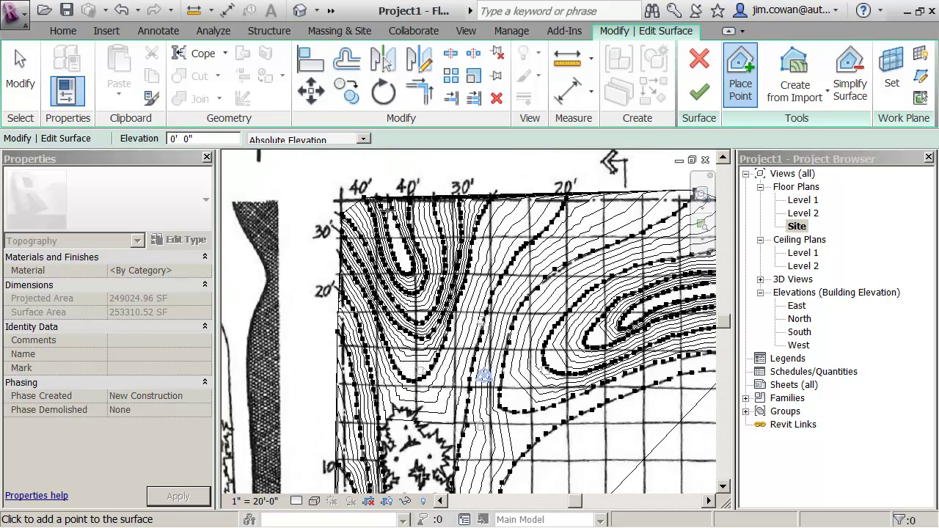
scroll(390, 205, "up", 3)
middle_click_drag(410, 217, 570, 310)
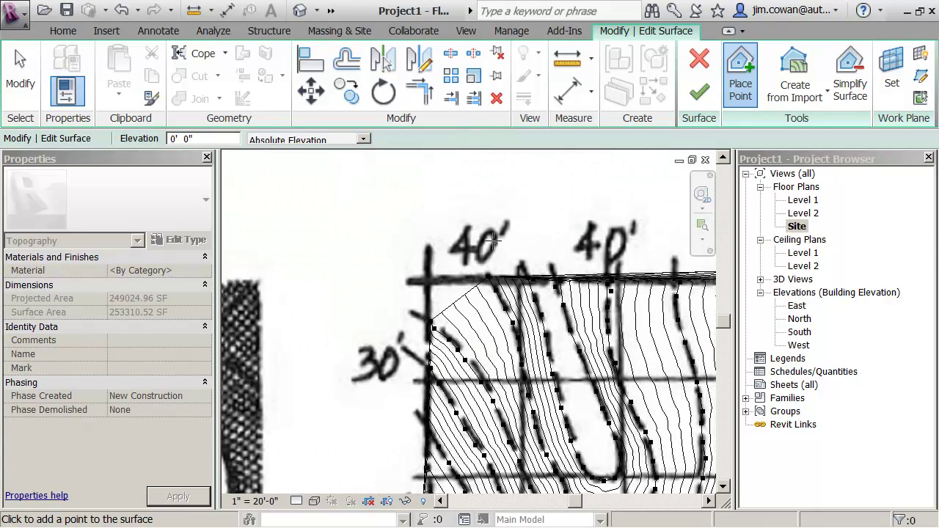
key("Escape")
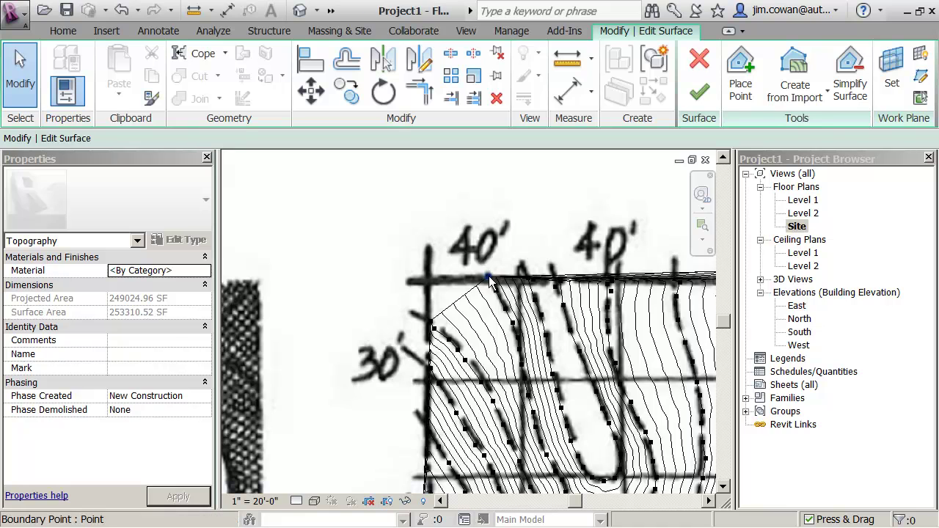
left_click(488, 276)
left_click_drag(488, 276, 457, 234)
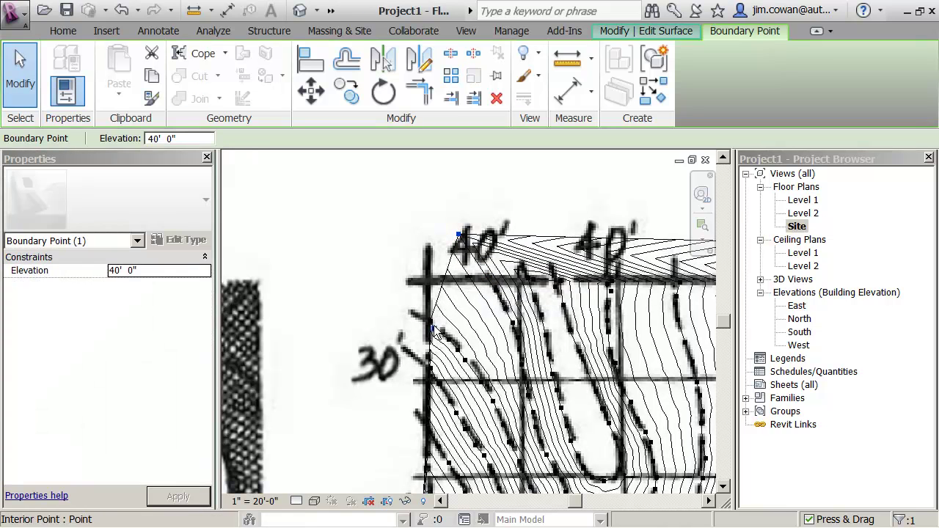
Step: Drag the 35' boundary point left beyond the grid's edge
left_click_drag(431, 325, 388, 299)
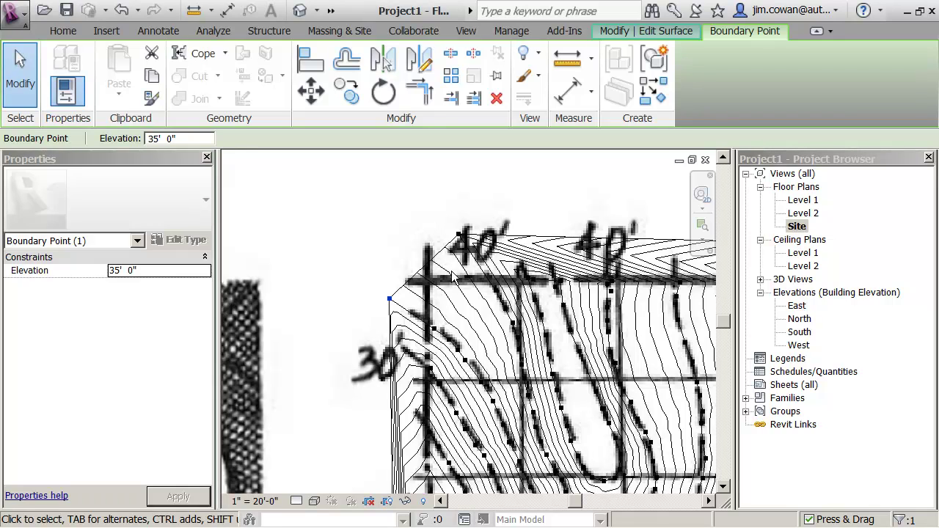
scroll(452, 273, "down", 2)
middle_click_drag(400, 224, 392, 271)
scroll(424, 292, "up", 1)
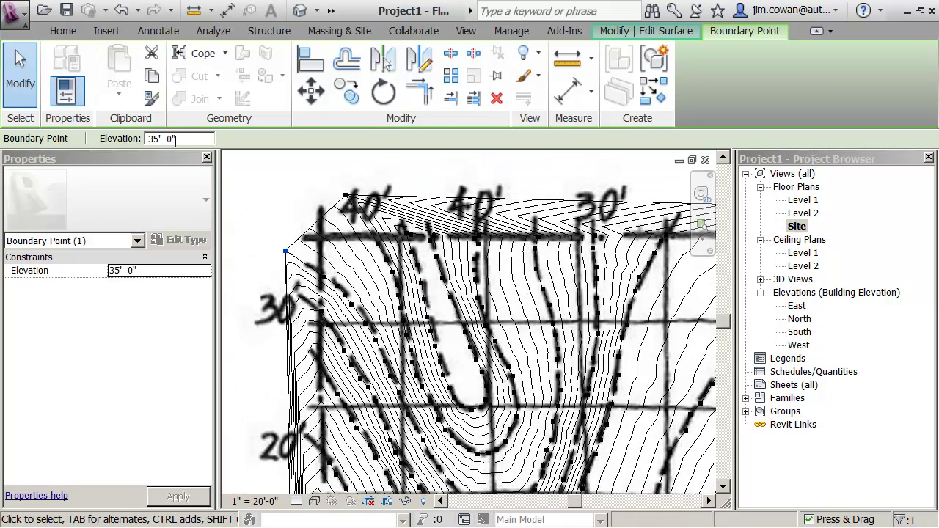
Step: Change the selected outer boundary point's elevation from 35' to 47'
left_click(640, 31)
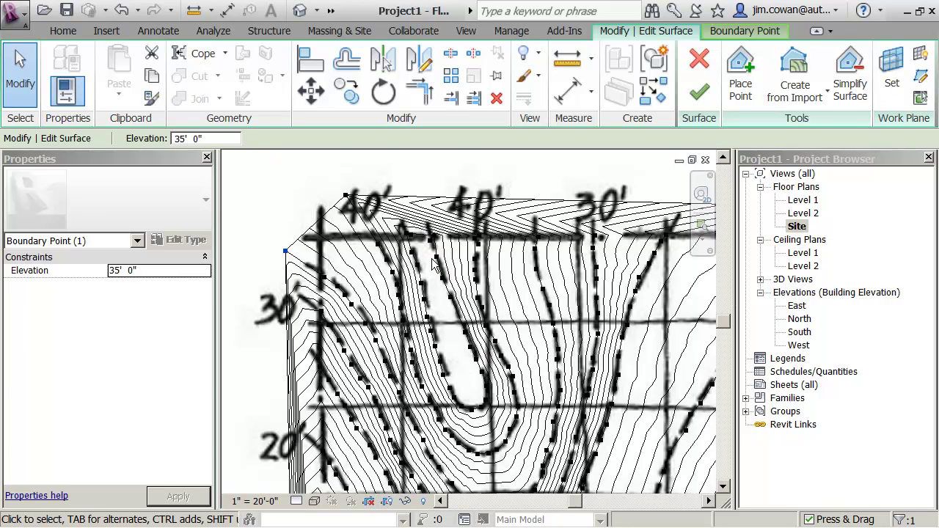
middle_click_drag(315, 201, 269, 178)
scroll(269, 179, "down", 1)
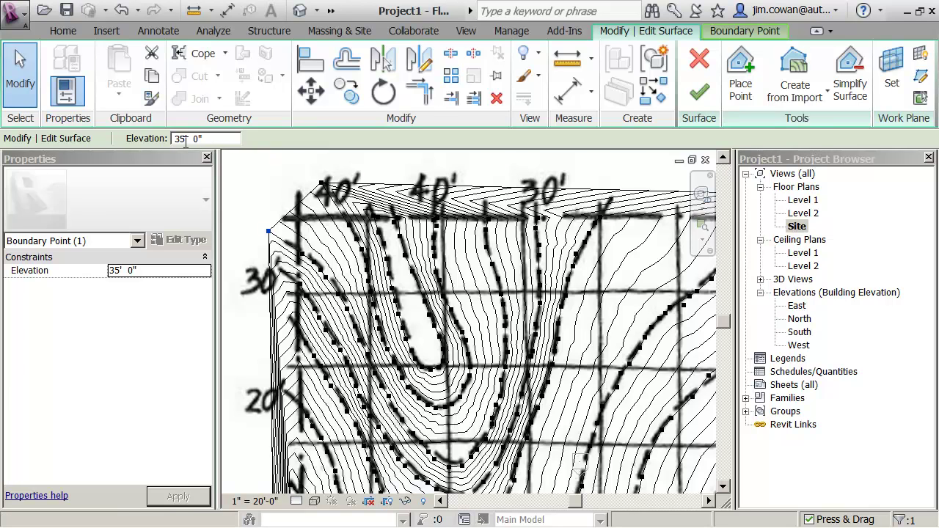
left_click_drag(184, 138, 172, 141)
type("47")
key("Return")
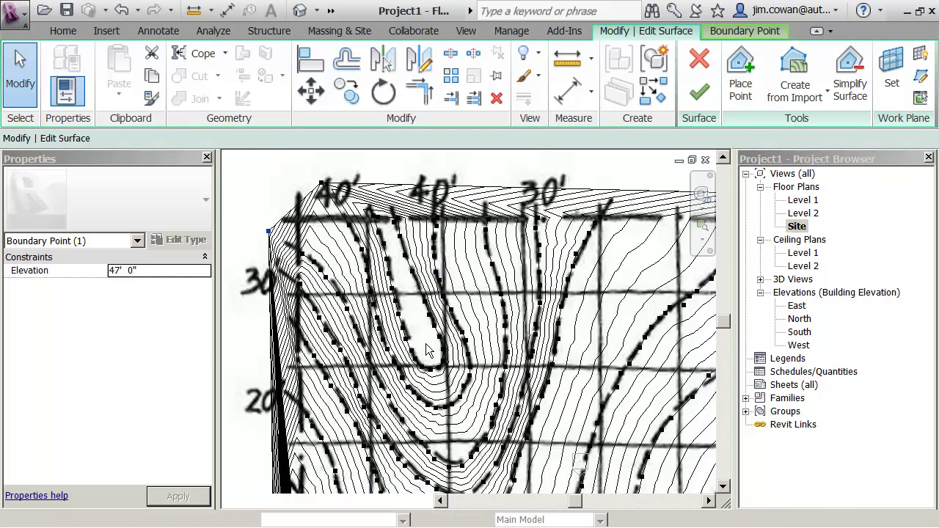
key("Escape")
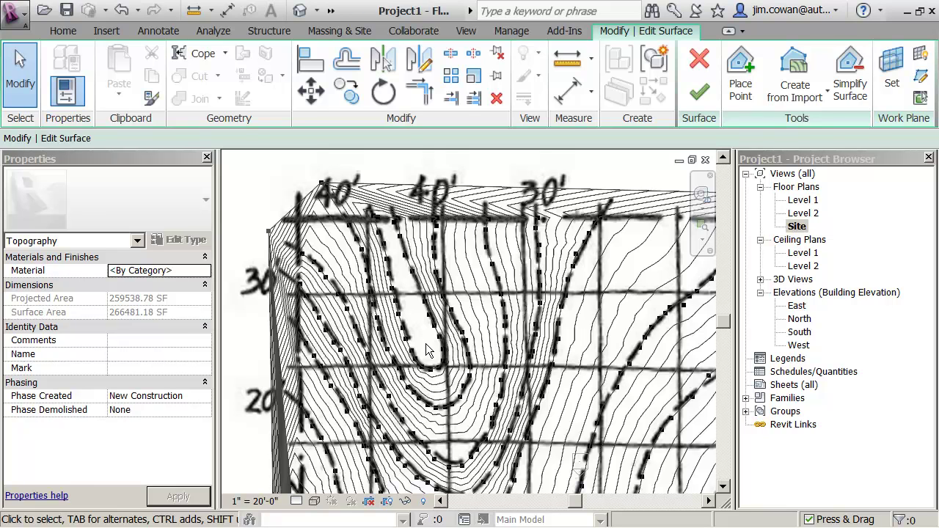
Step: Place 47' points in the lower part of the U-shaped 40' contour
left_click(737, 88)
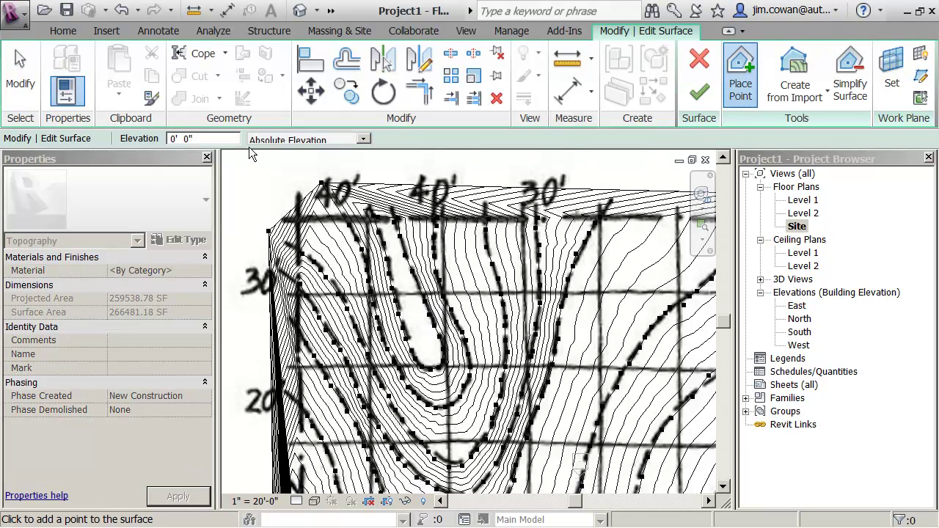
left_click(182, 139)
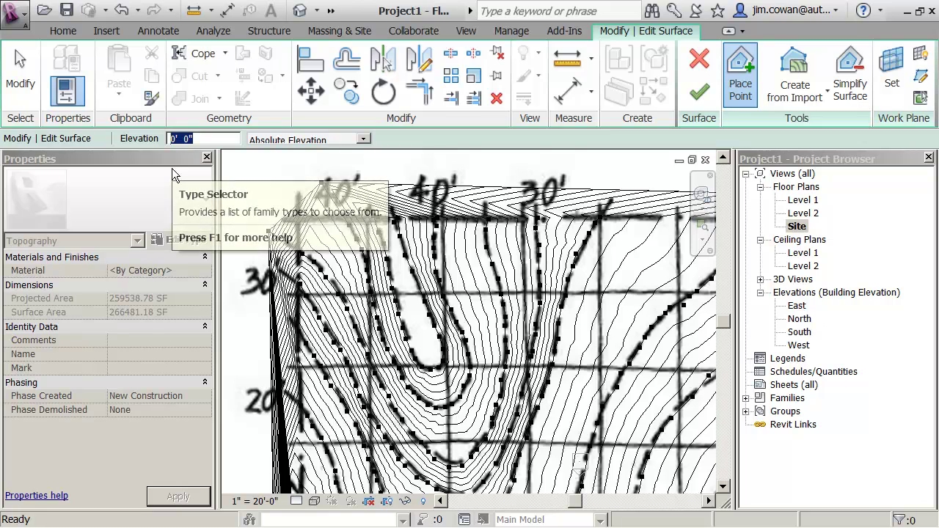
type("47")
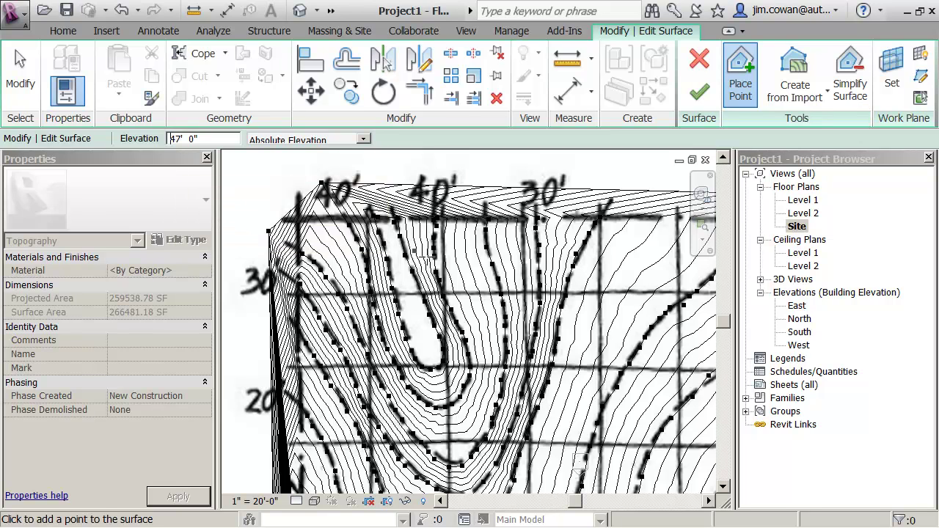
left_click(426, 341)
left_click(420, 324)
left_click(419, 327)
left_click(407, 295)
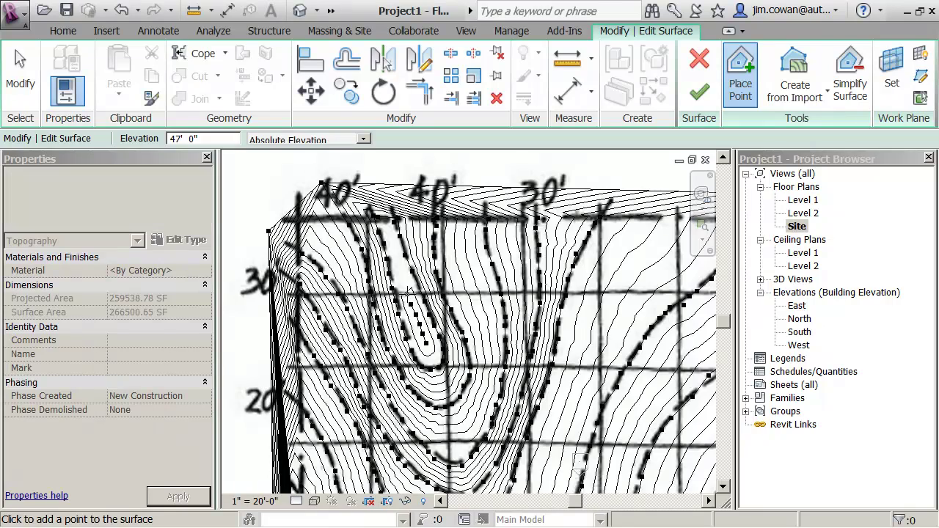
left_click(408, 293)
Step: Add more 47' points up through the U to the top grid edge
left_click(403, 273)
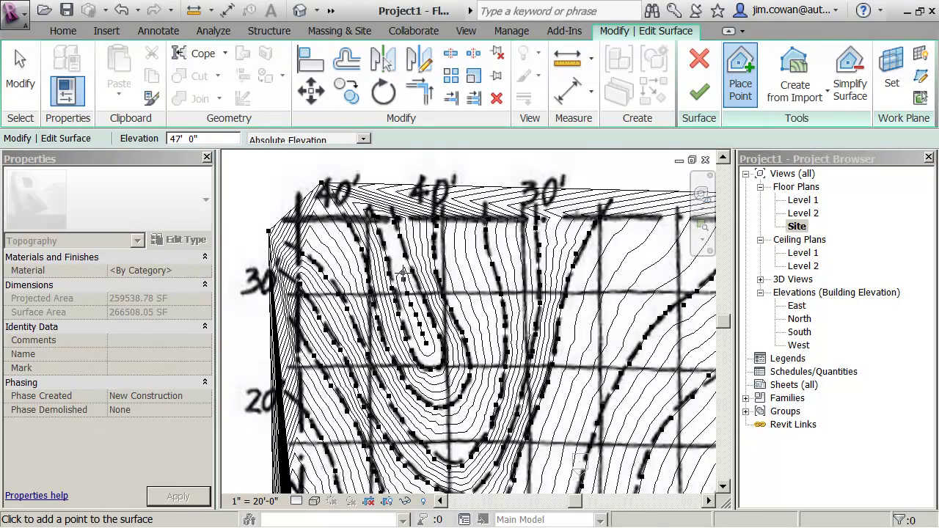
left_click(397, 266)
left_click(392, 238)
left_click(385, 228)
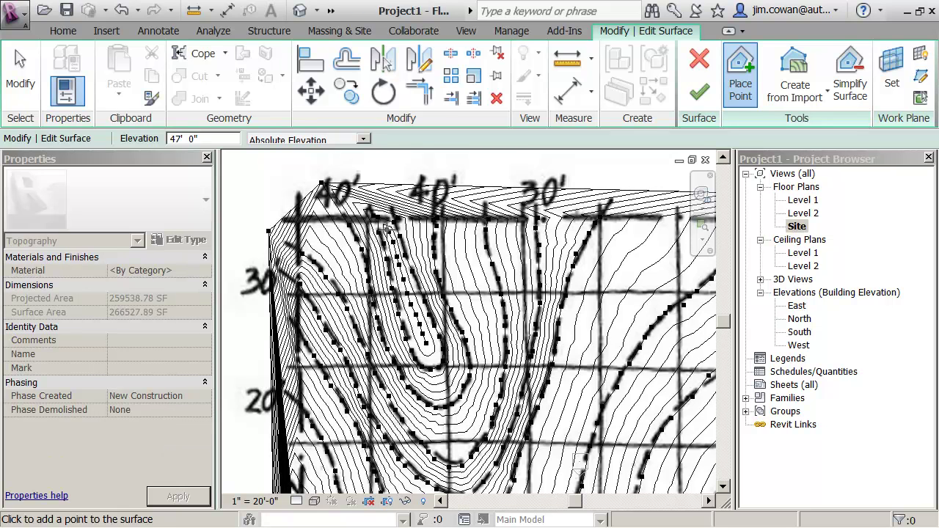
left_click(383, 209)
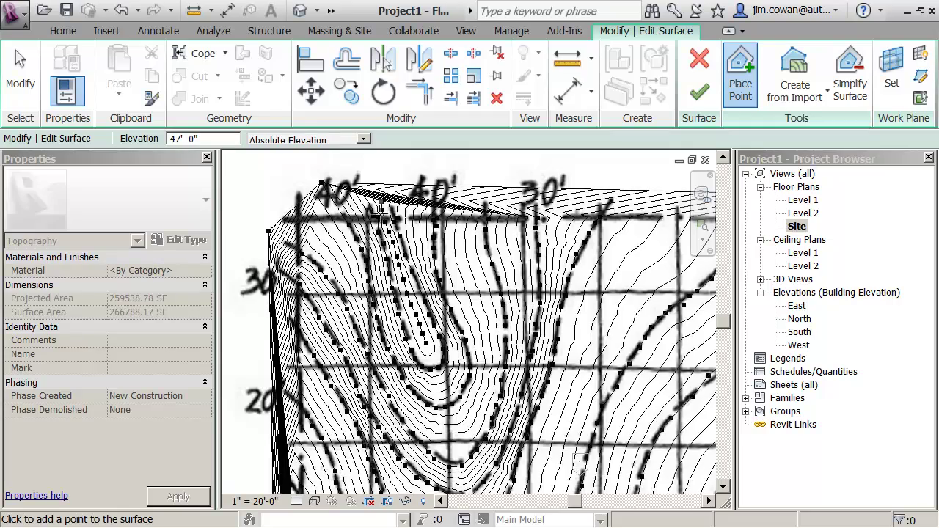
scroll(375, 278, "down", 1)
scroll(374, 281, "down", 5)
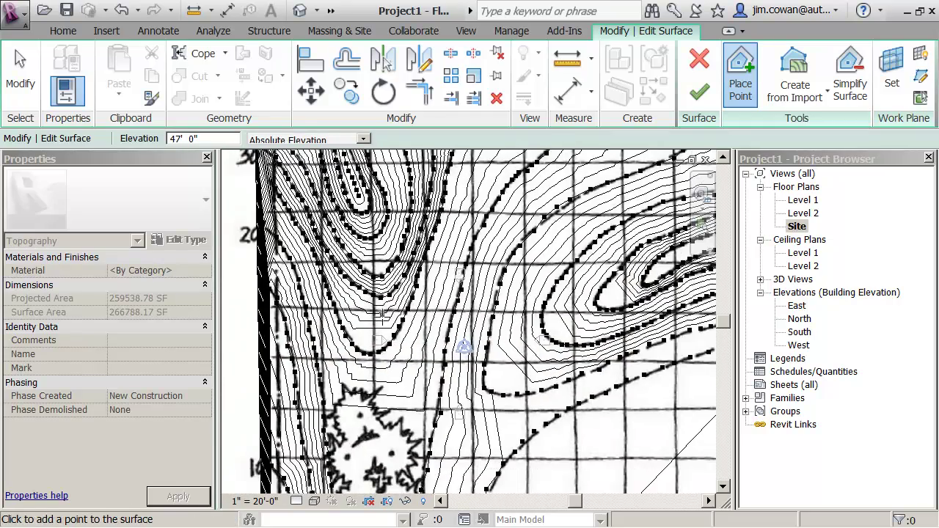
scroll(455, 347, "down", 4)
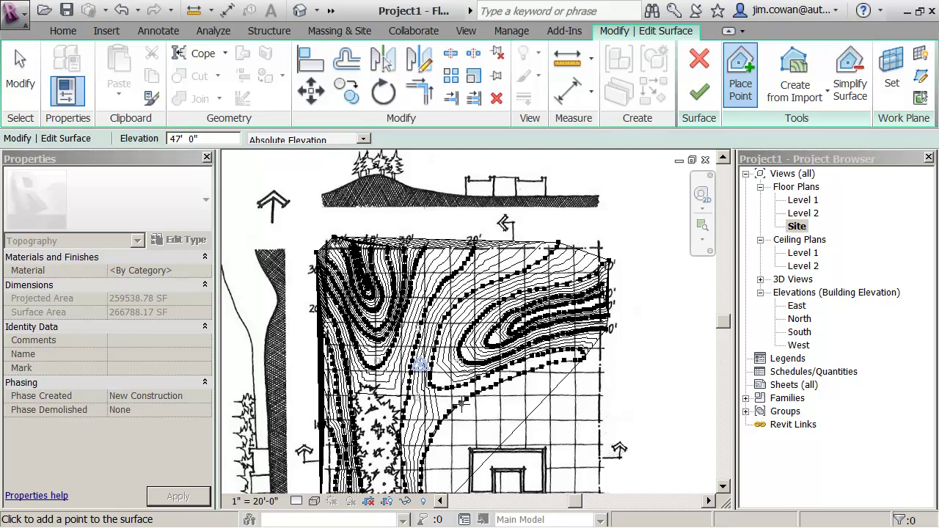
Step: Pause point placement, then restart Place Point to keep adding 47' 0" points
scroll(462, 405, "down", 1)
mouse_move(462, 405)
middle_mouse_down()
mouse_move(514, 326)
mouse_move(512, 350)
middle_mouse_up()
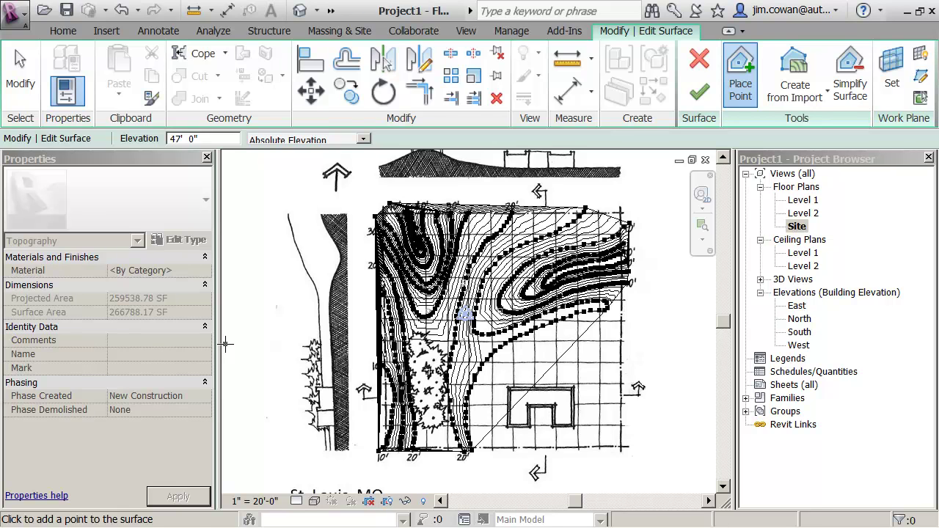
key("Escape")
scroll(692, 374, "up", 1)
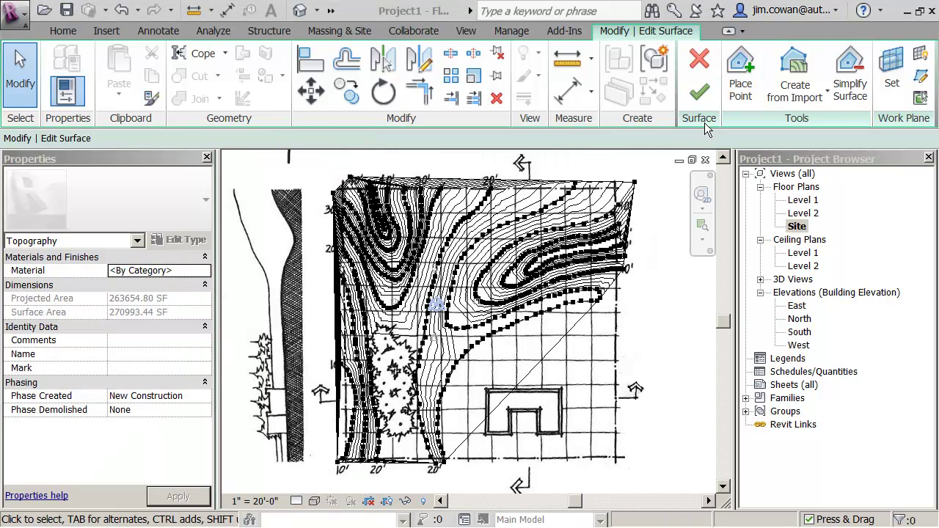
left_click(737, 93)
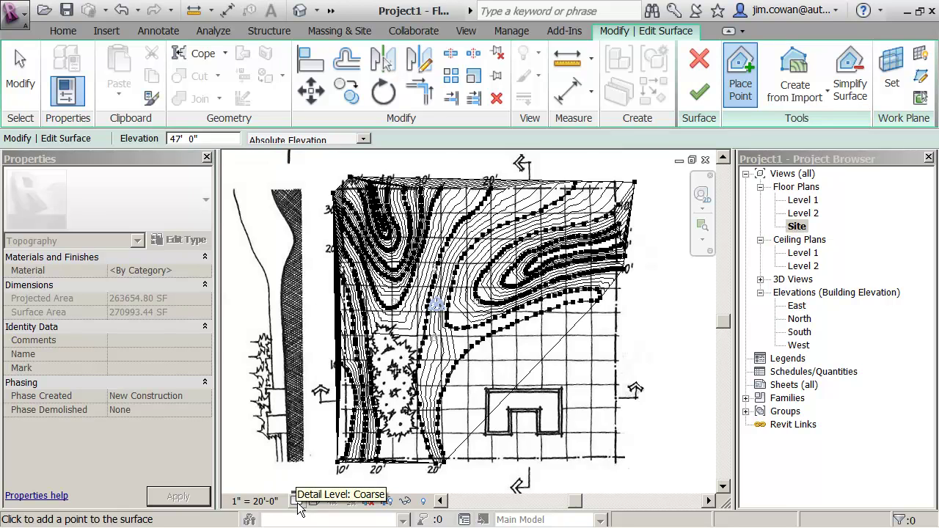
Step: Preview the surface in Hidden Line visual style, then return the view to Wireframe
left_click(315, 502)
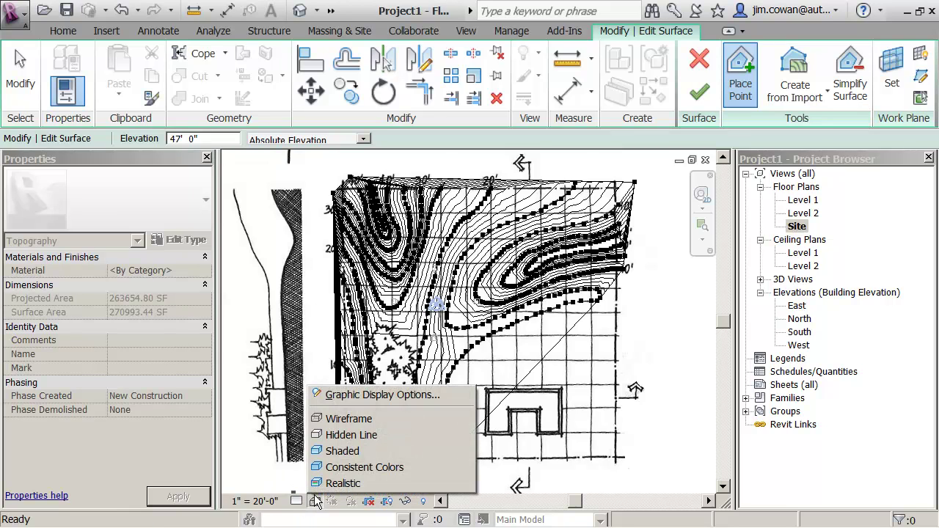
left_click(324, 435)
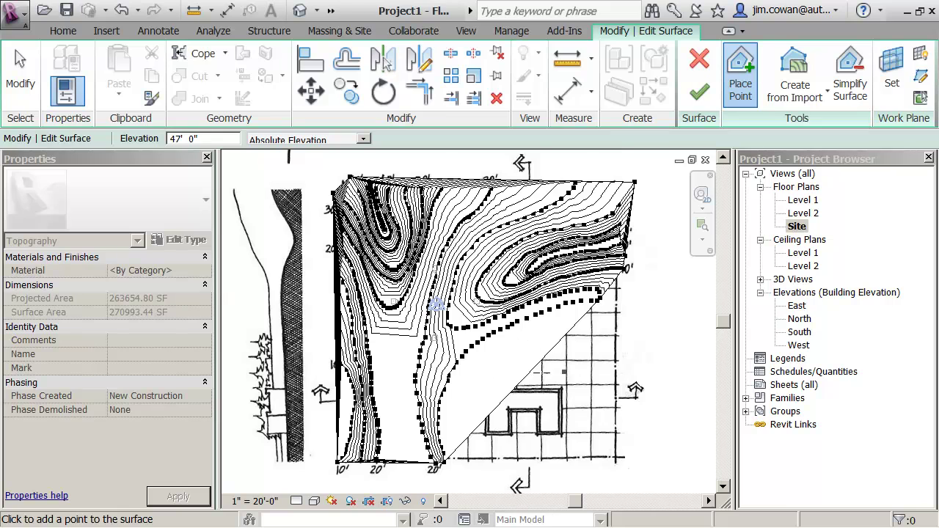
left_click(315, 502)
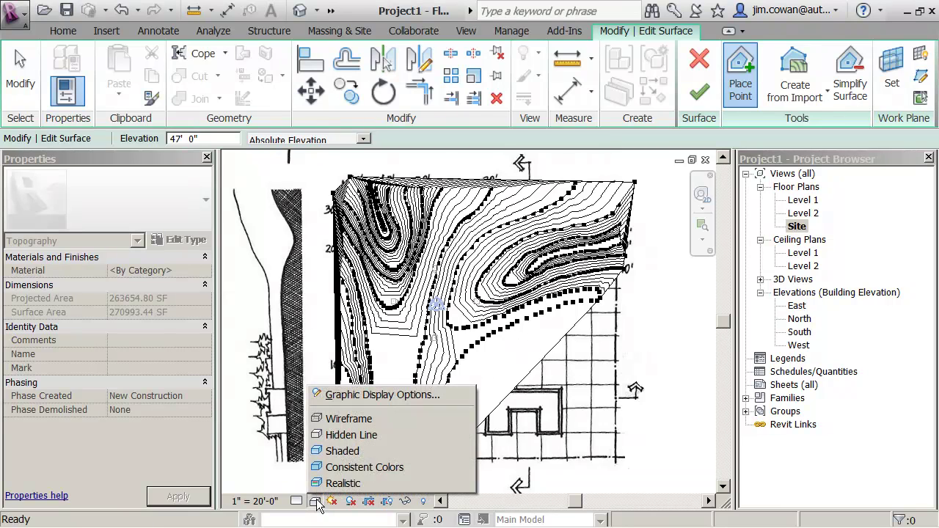
left_click(337, 419)
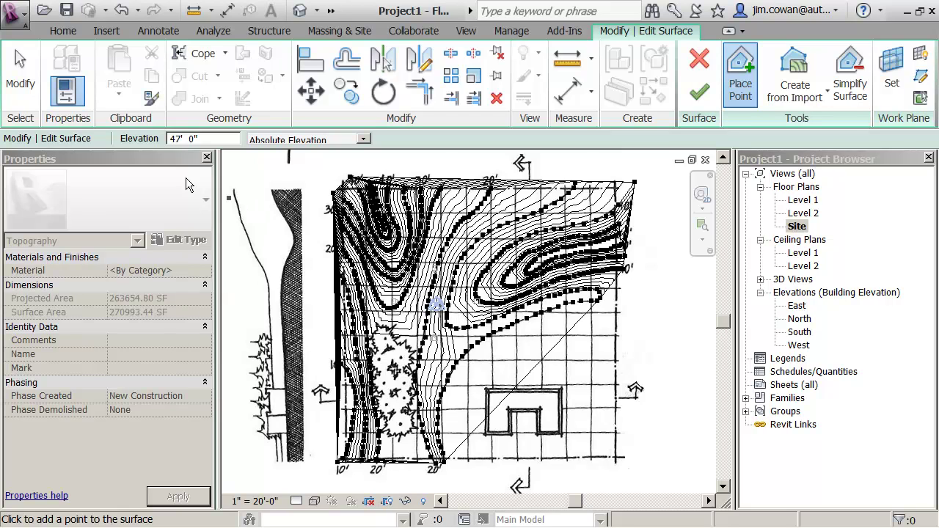
Step: Set point elevation to 20' 6" and place five points south and east of the site
double_click(177, 139)
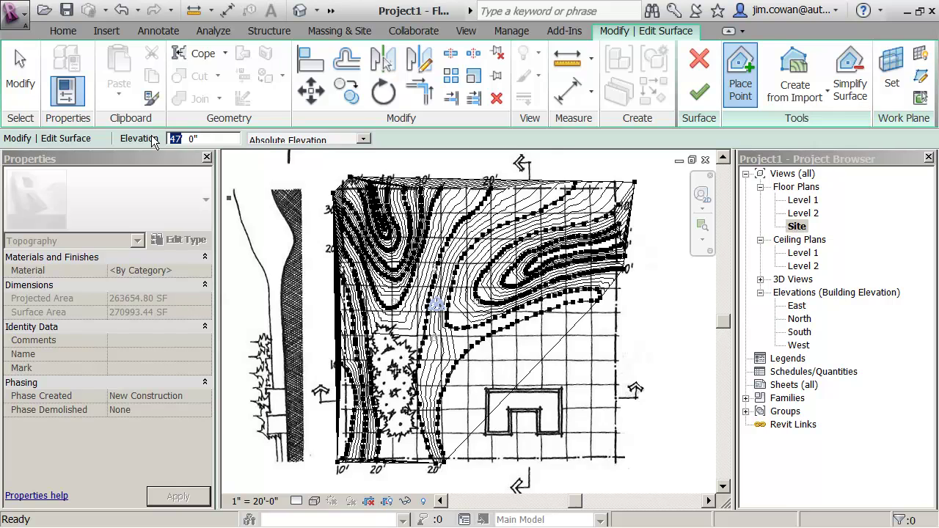
type("20'6\"")
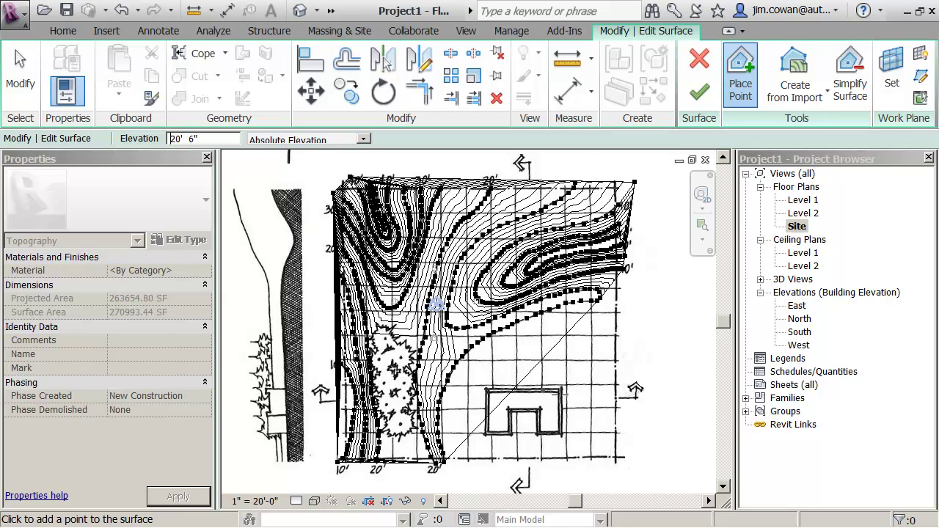
scroll(622, 473, "down", 1)
middle_click_drag(539, 497, 536, 389)
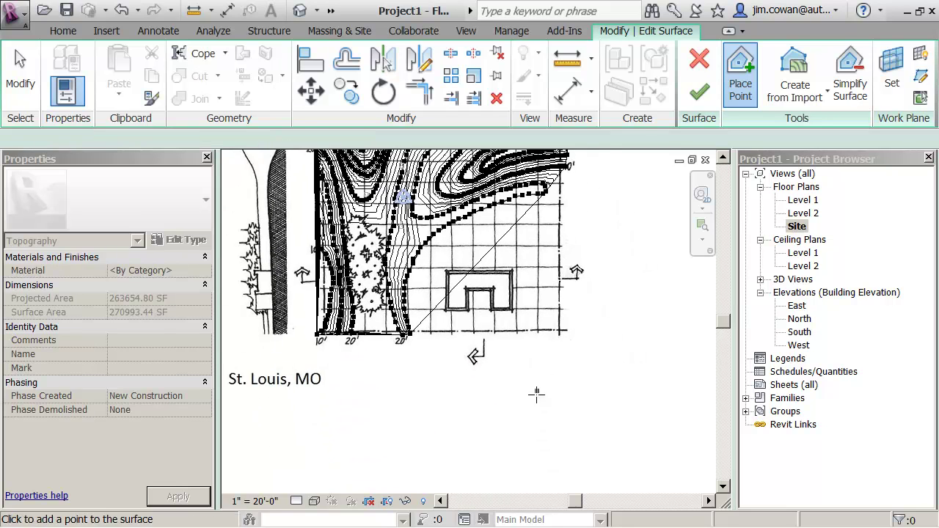
left_click(525, 385)
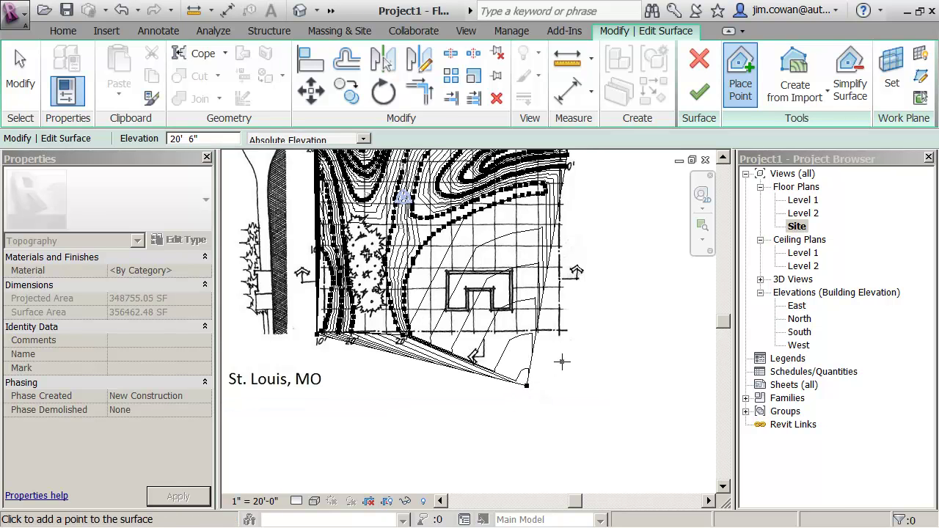
left_click(562, 360)
left_click(582, 337)
left_click(608, 298)
left_click(617, 272)
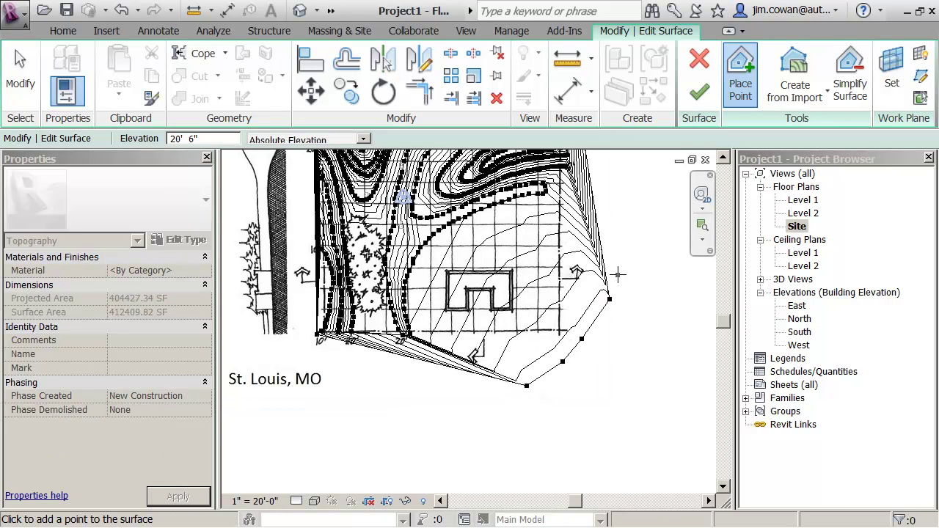
Step: Stop placing points and recentre the view on the extended toposurface
scroll(545, 277, "down", 2)
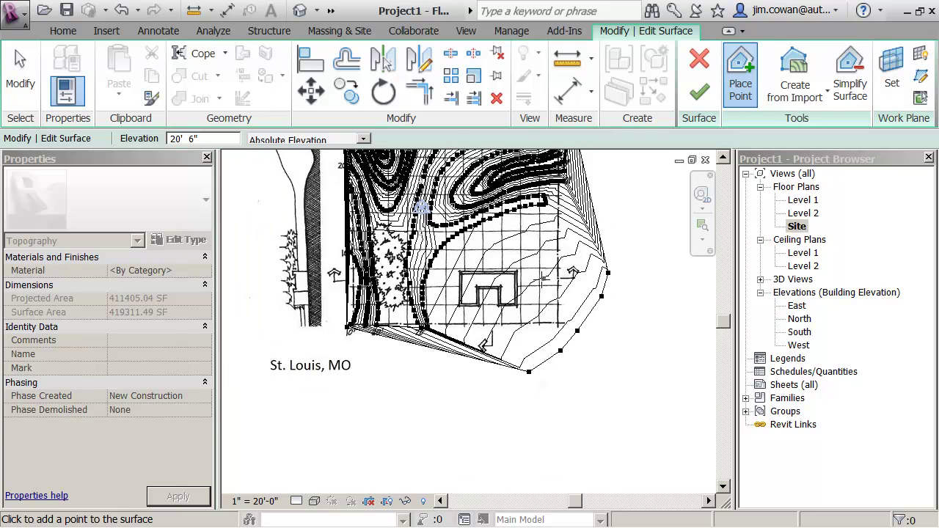
key("Escape")
scroll(462, 372, "down", 1)
scroll(463, 402, "up", 1)
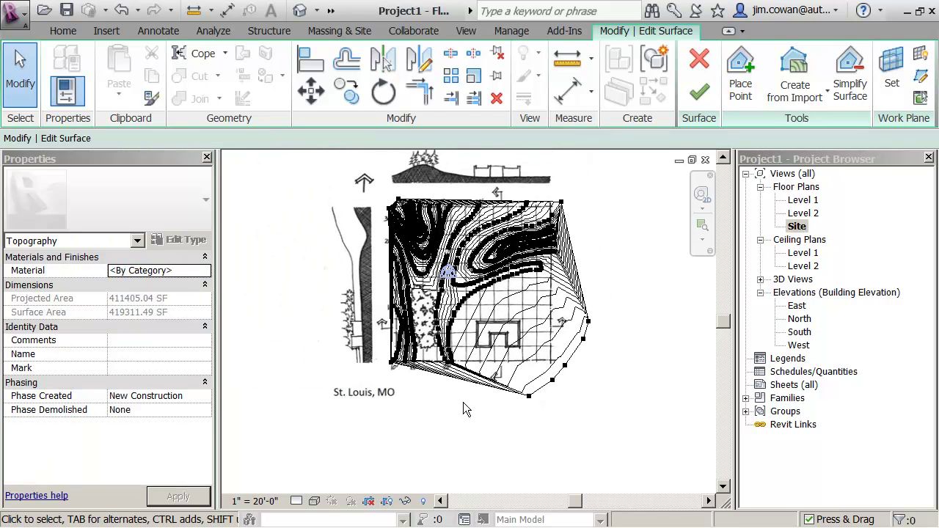
middle_click_drag(462, 402, 423, 436)
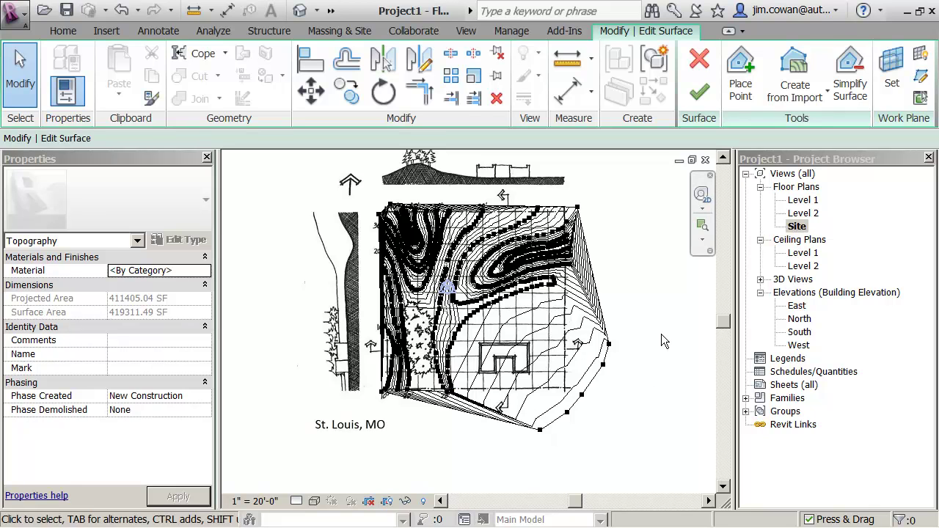
middle_click_drag(649, 288, 663, 311)
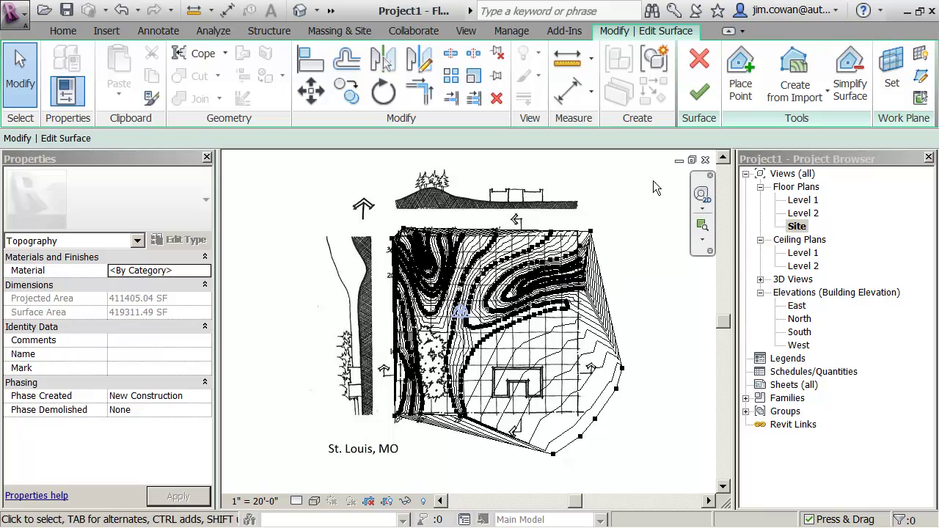
Step: Finish the toposurface, switch the site plan to Hidden Line, and save the project as Project1
left_click(695, 98)
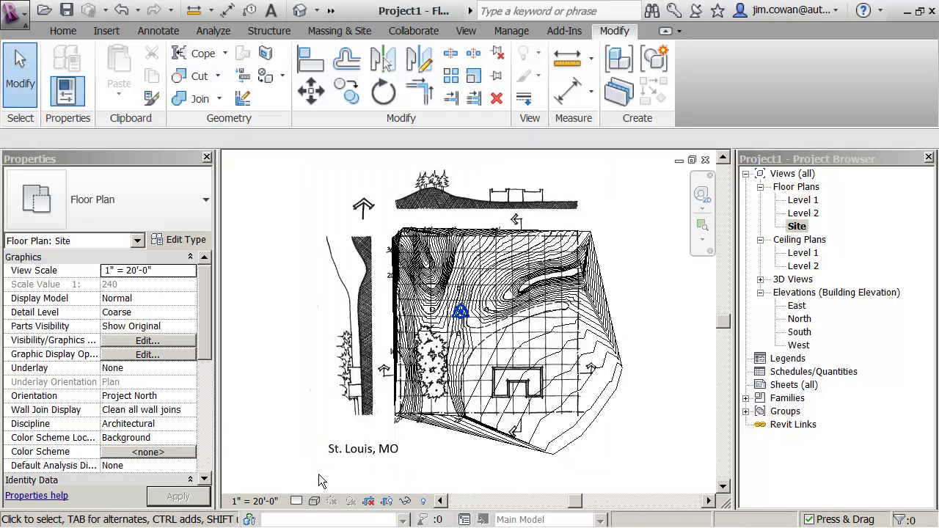
left_click(315, 500)
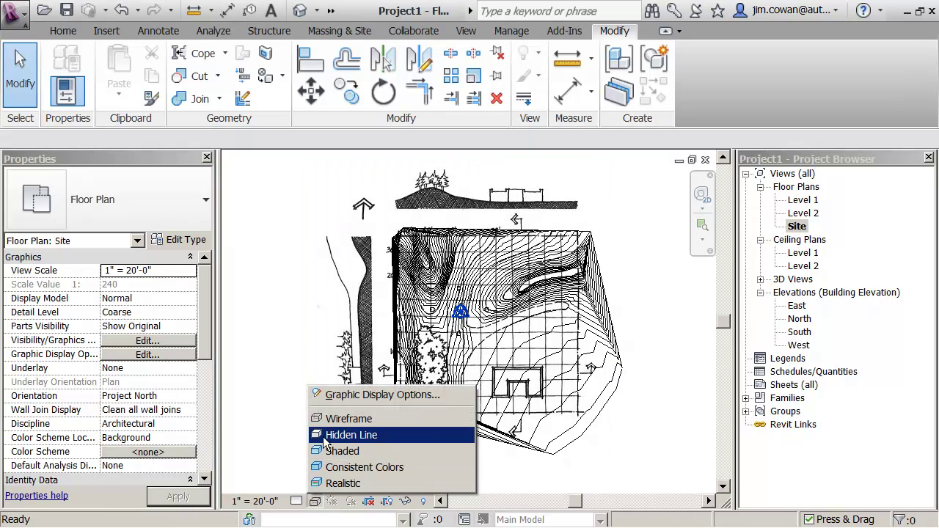
left_click(326, 434)
left_click(375, 244)
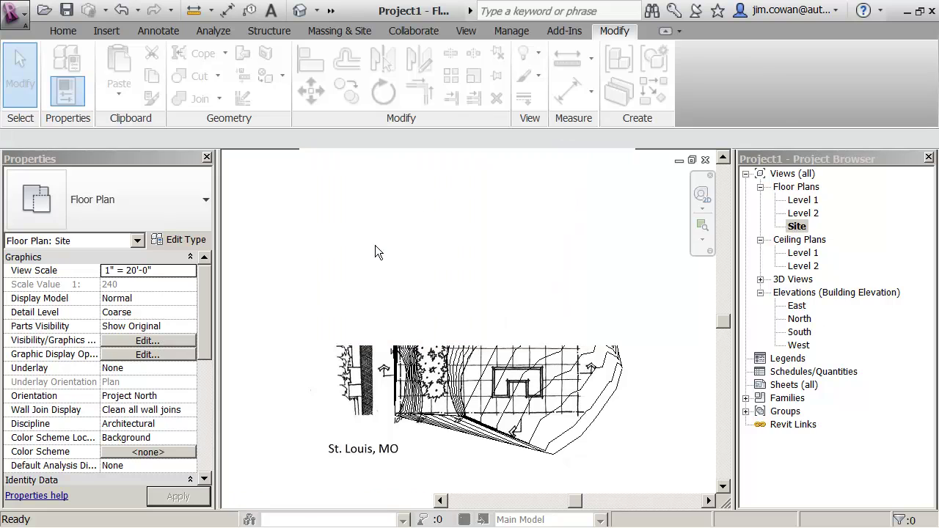
left_click(793, 458)
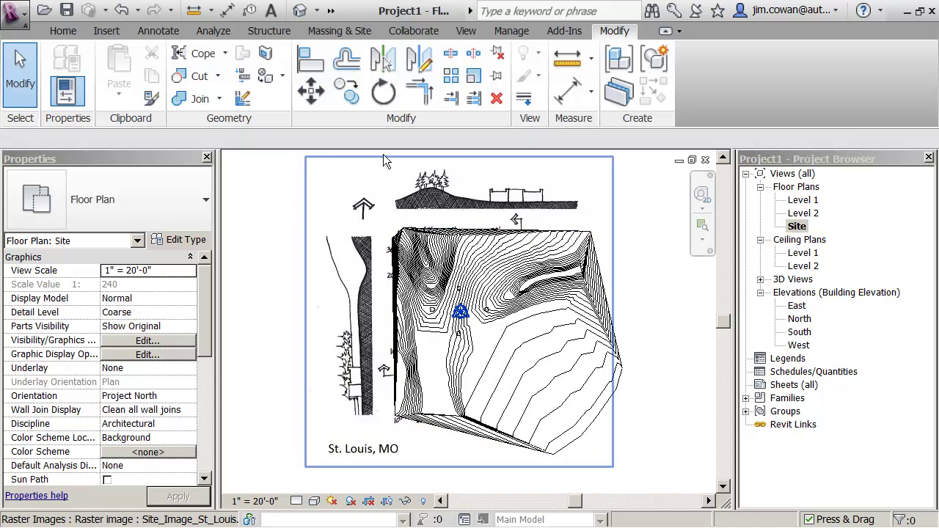
Step: Open the default 3D view and confirm Topography uses Site - Earth in Object Styles
left_click(303, 11)
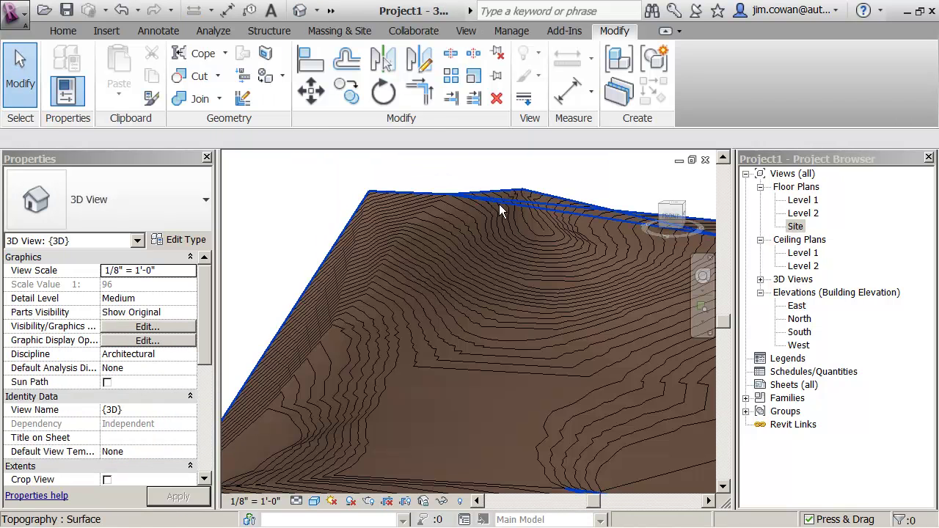
middle_click_drag(480, 320, 455, 297, "shift")
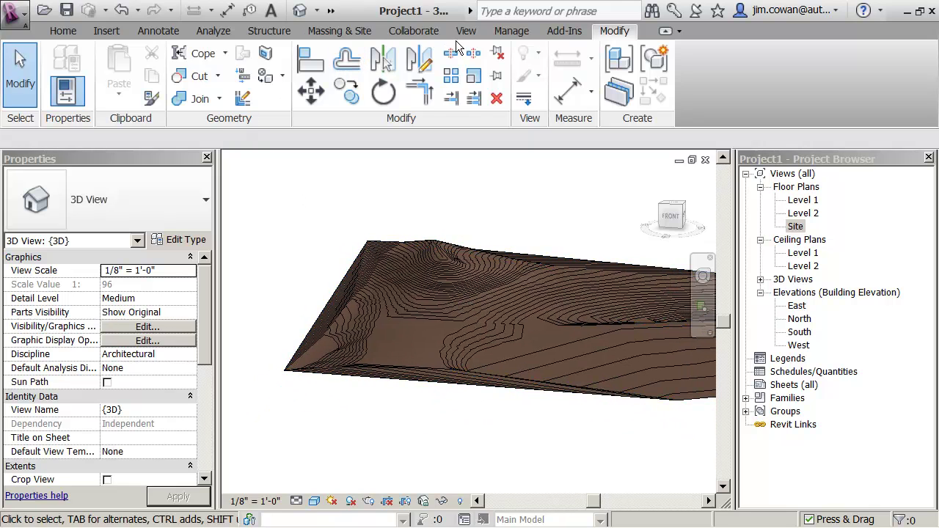
left_click(506, 33)
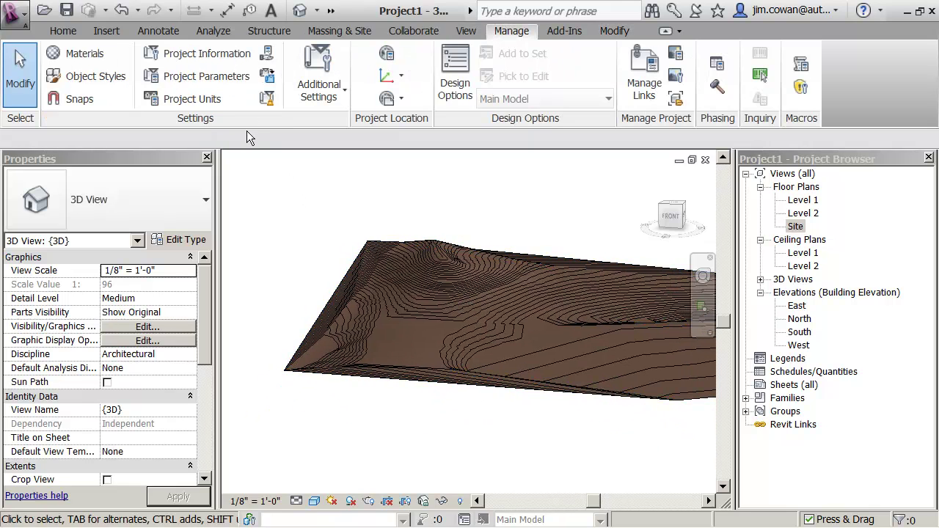
left_click(86, 77)
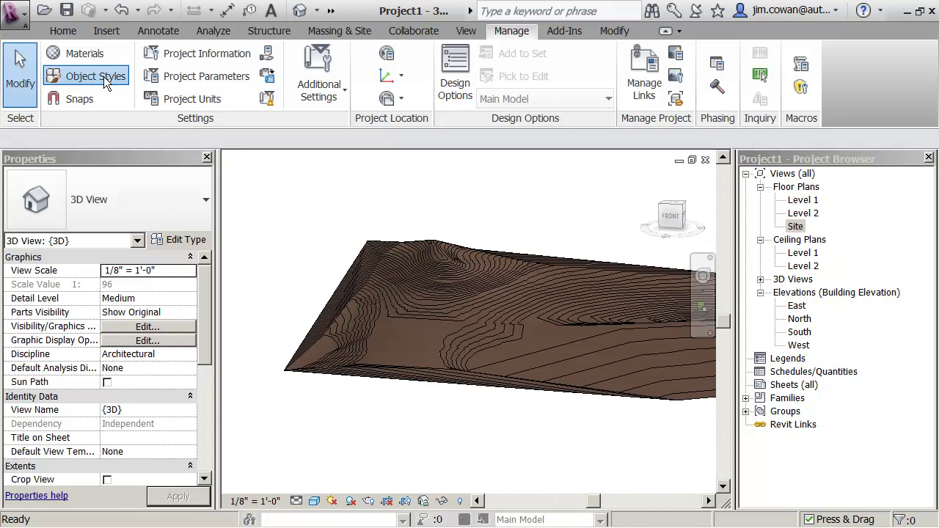
left_click_drag(780, 221, 776, 345)
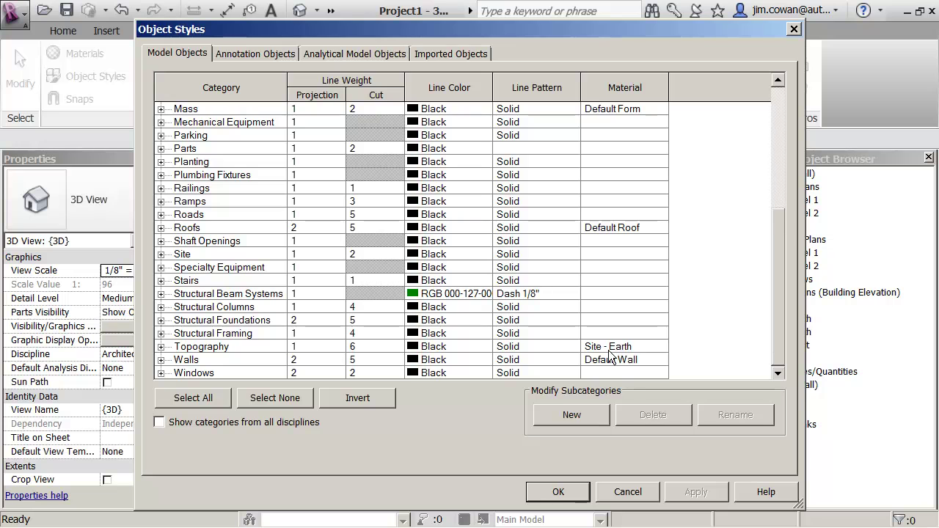
left_click(793, 29)
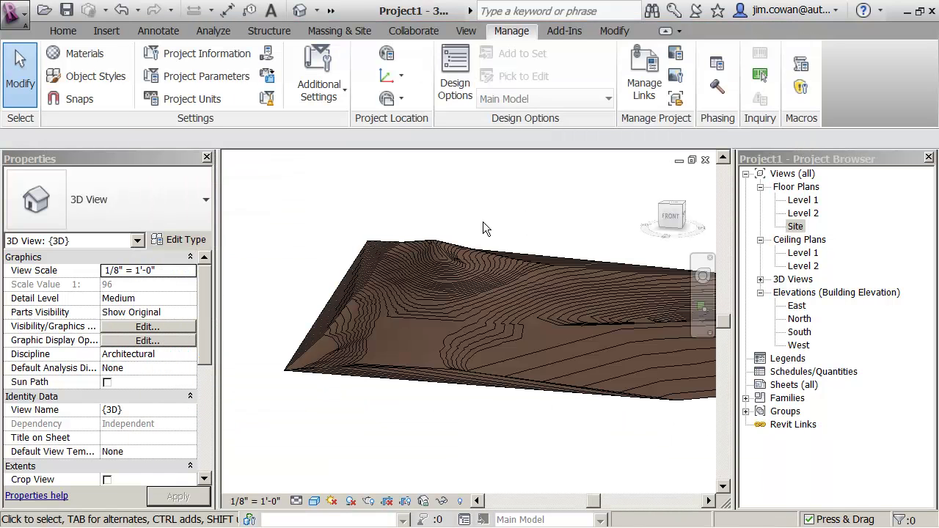
Step: Orbit the 3D toposurface to inspect the sloped terrain from above
middle_click_drag(507, 210, 504, 280, "shift")
middle_click_drag(490, 396, 514, 414, "shift")
middle_click_drag(394, 273, 286, 252, "shift")
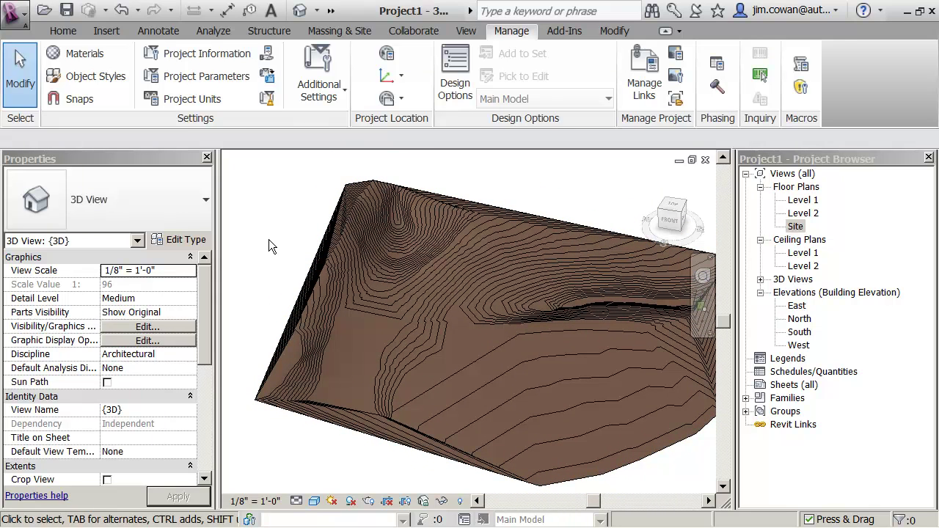